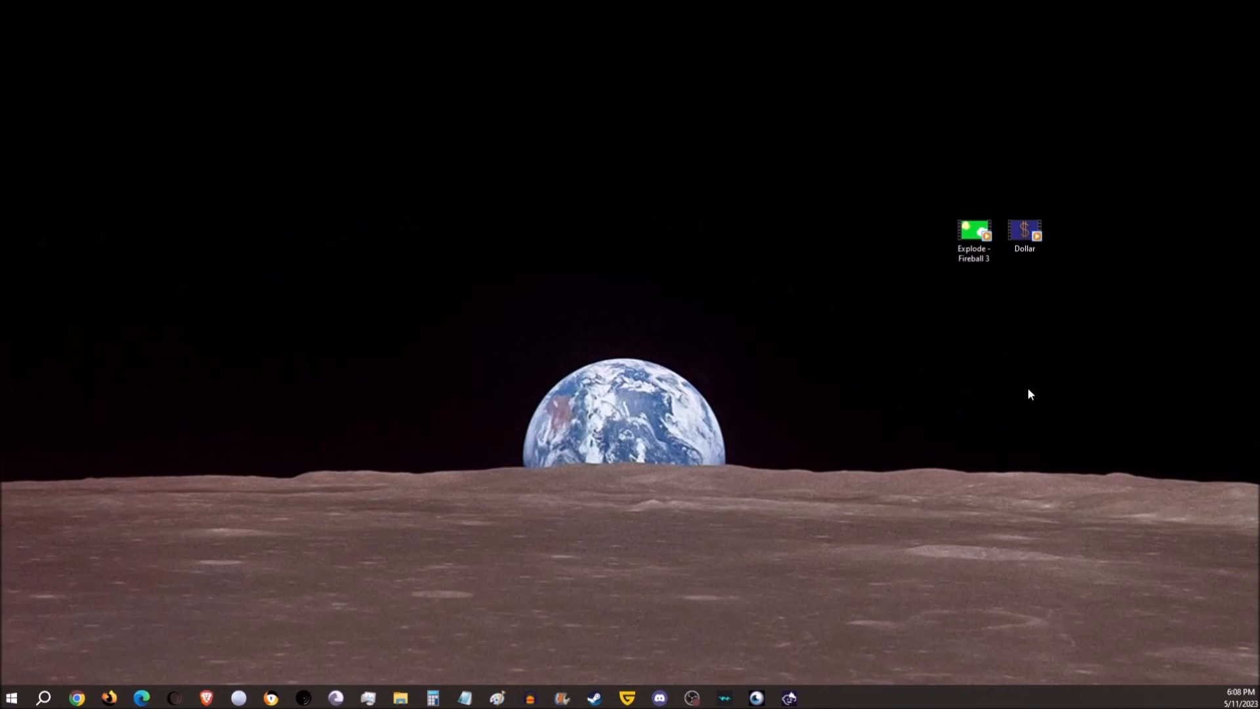
Switch to OBS and snap its window to one half of the screen so the desktop video files stay reachable.
click(692, 697)
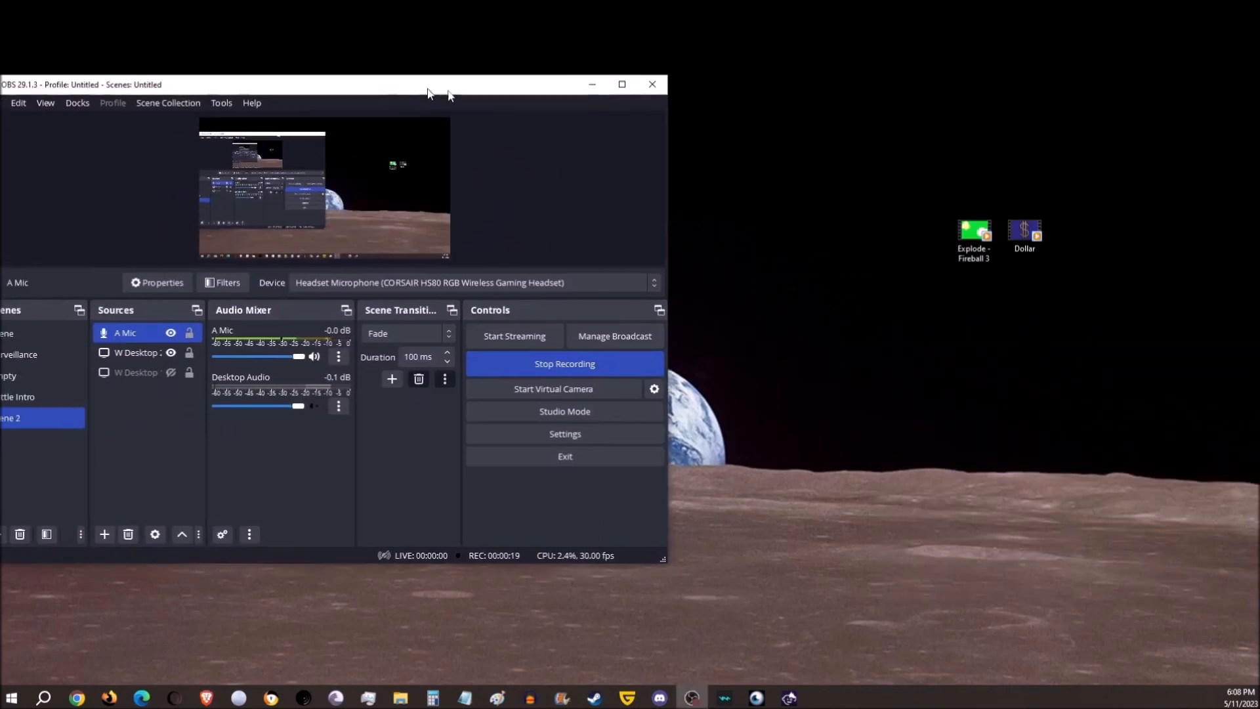
drag(428, 116, 0, 151)
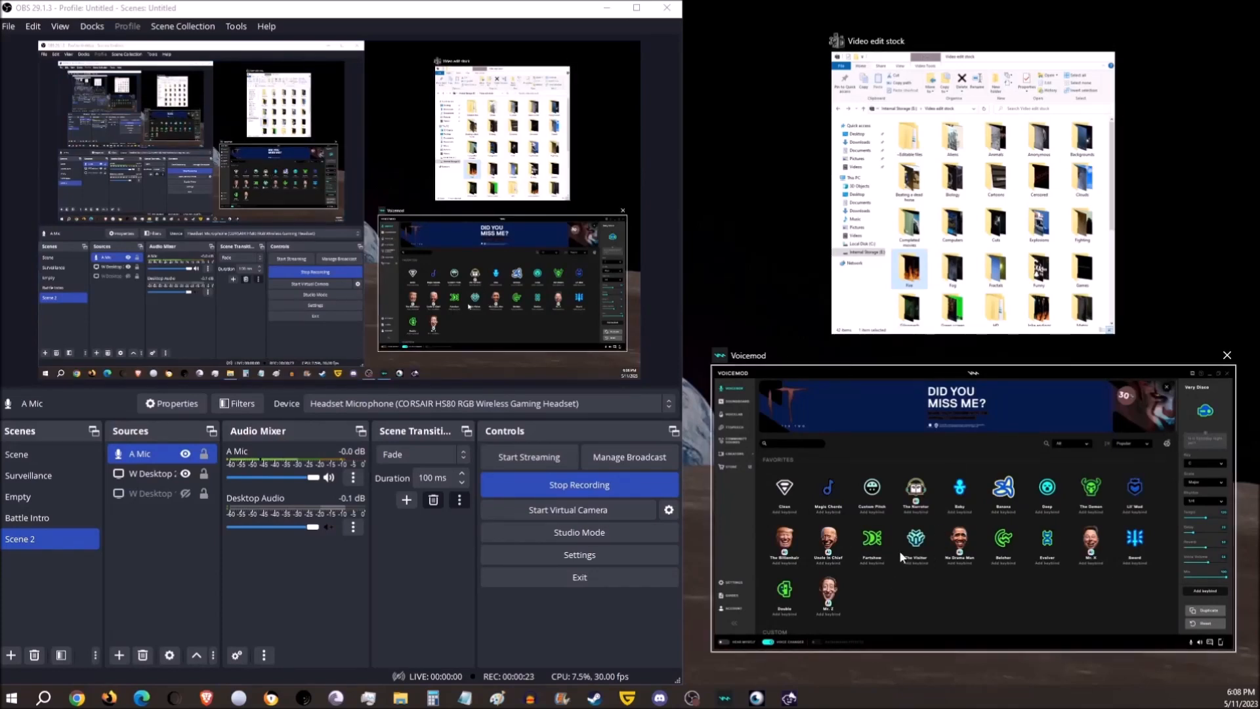
click(856, 675)
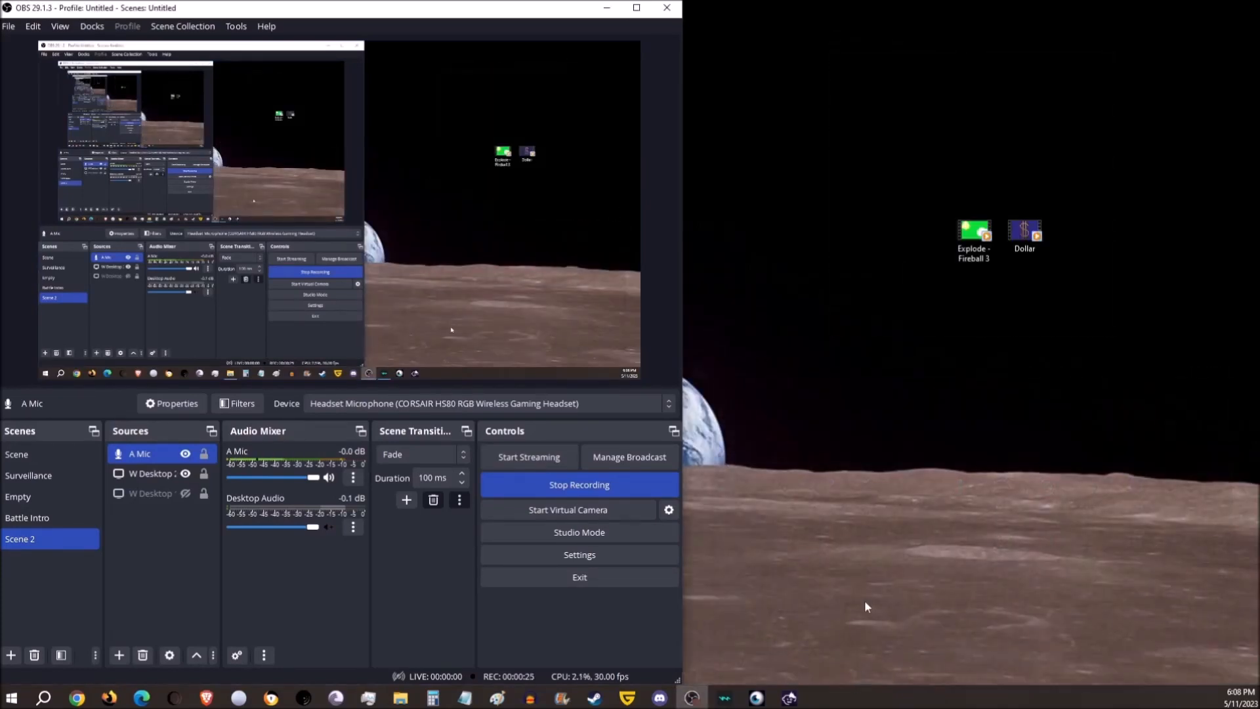
click(402, 697)
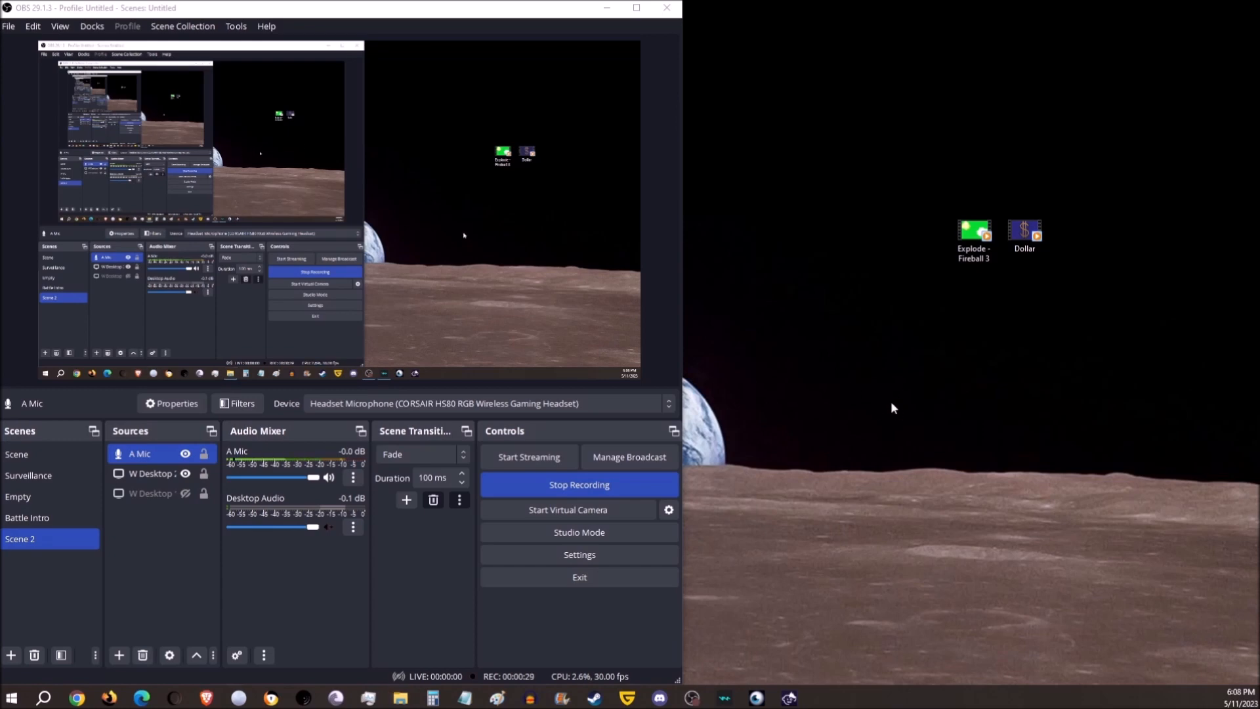
drag(905, 167, 1115, 309)
click(1054, 328)
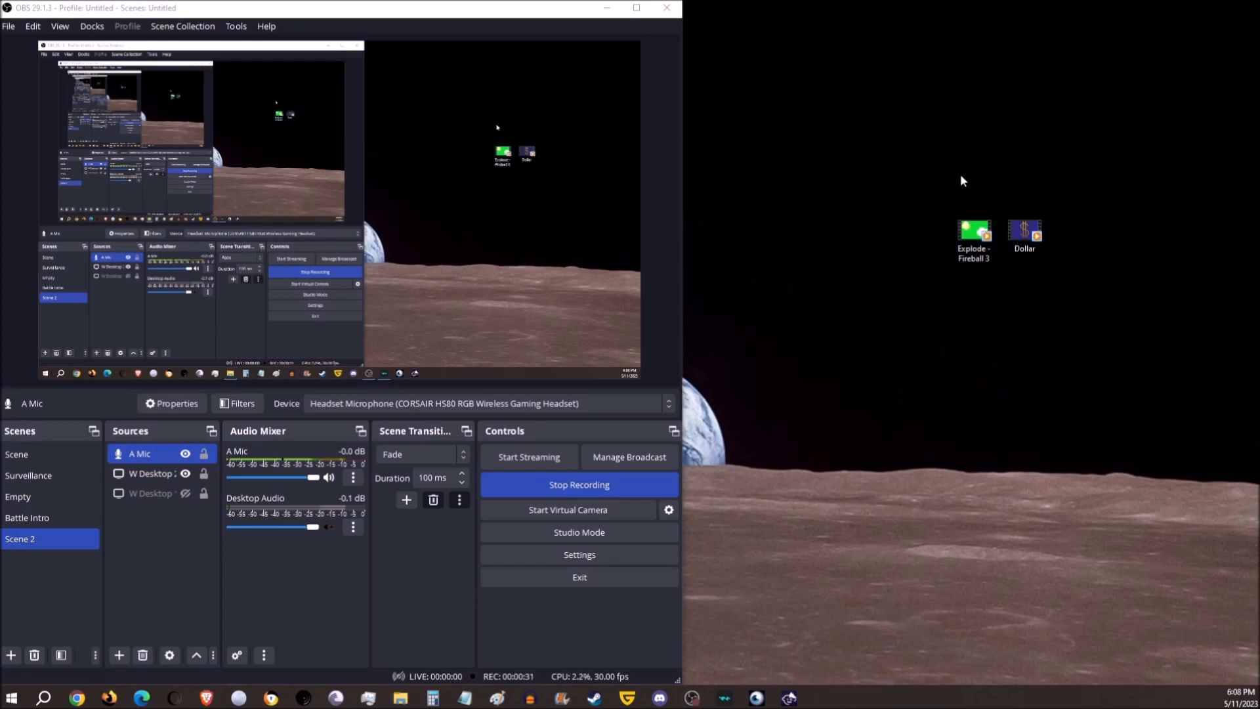
Add the desktop video Explode - Fireball 3 as a source in Scene 2 and maximize the OBS window.
click(977, 231)
drag(981, 237, 913, 144)
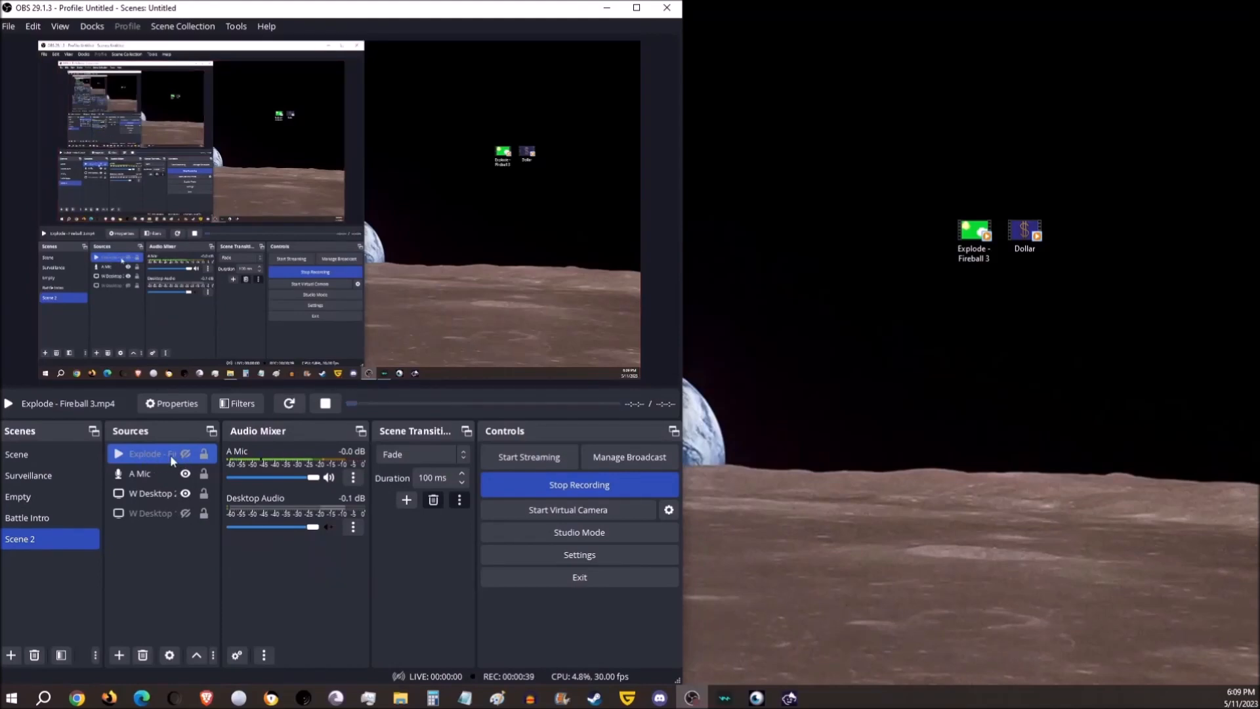
drag(321, 8, 445, 54)
double_click(445, 54)
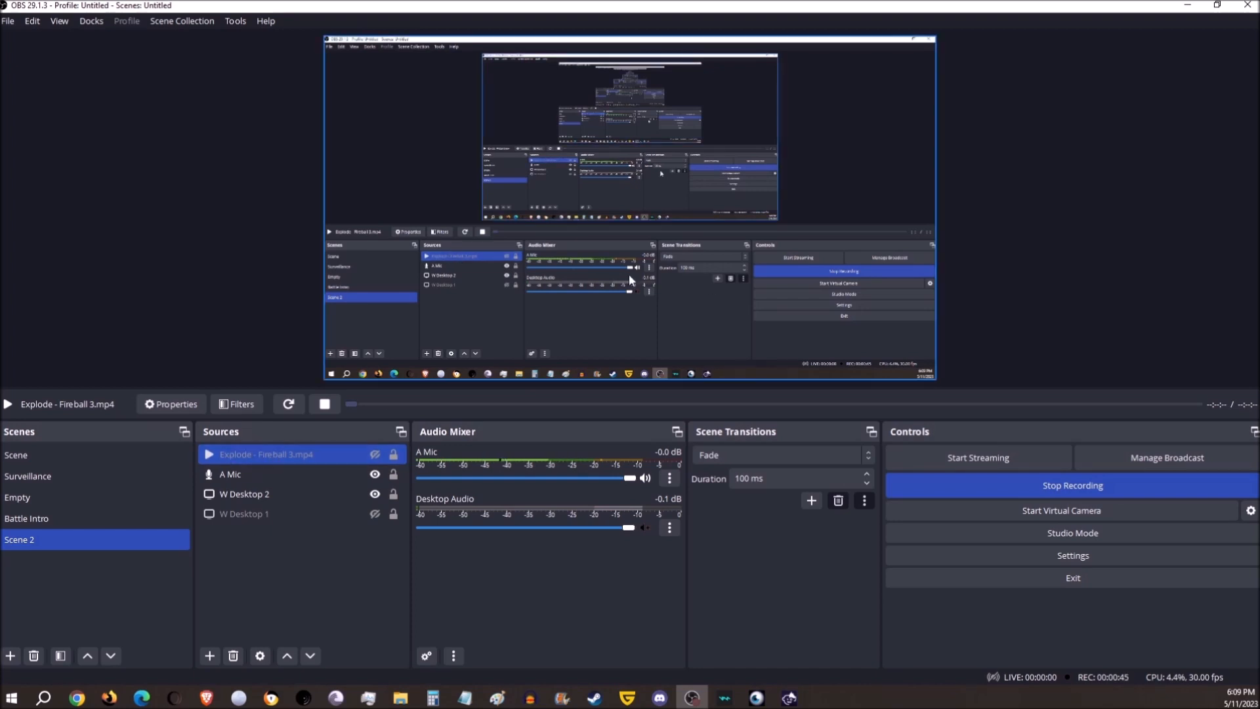
right_click(68, 592)
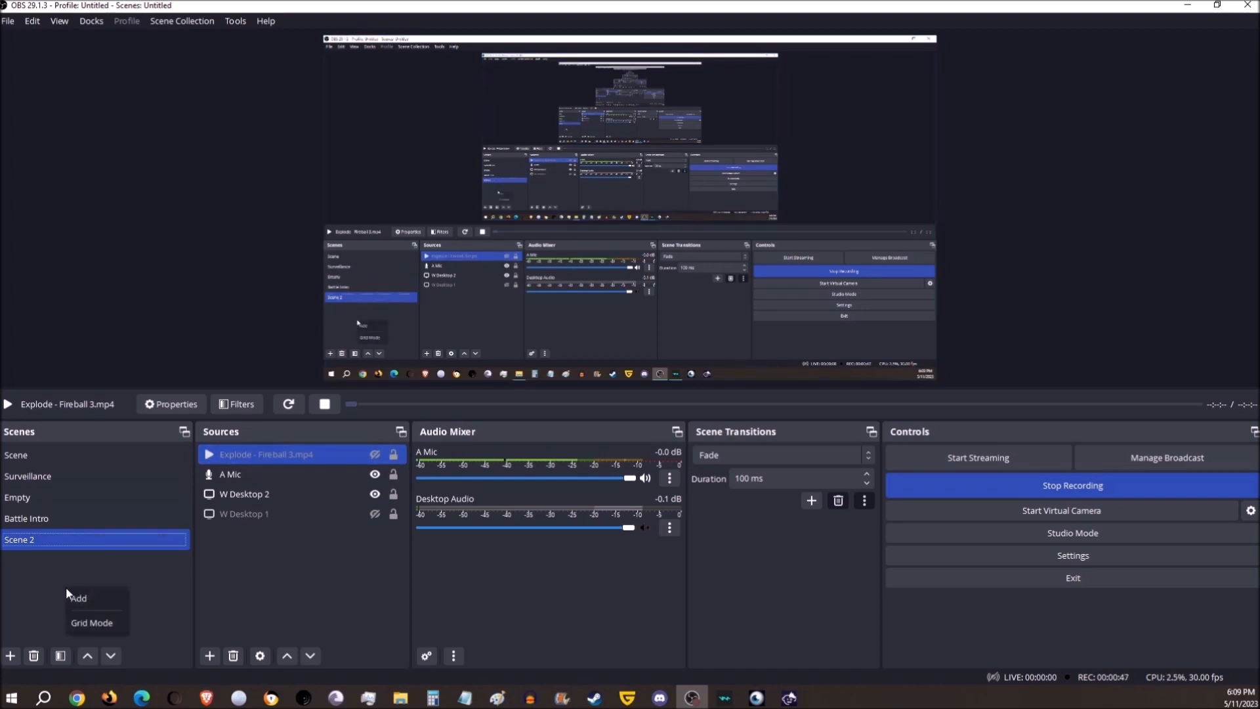
click(41, 579)
right_click(77, 584)
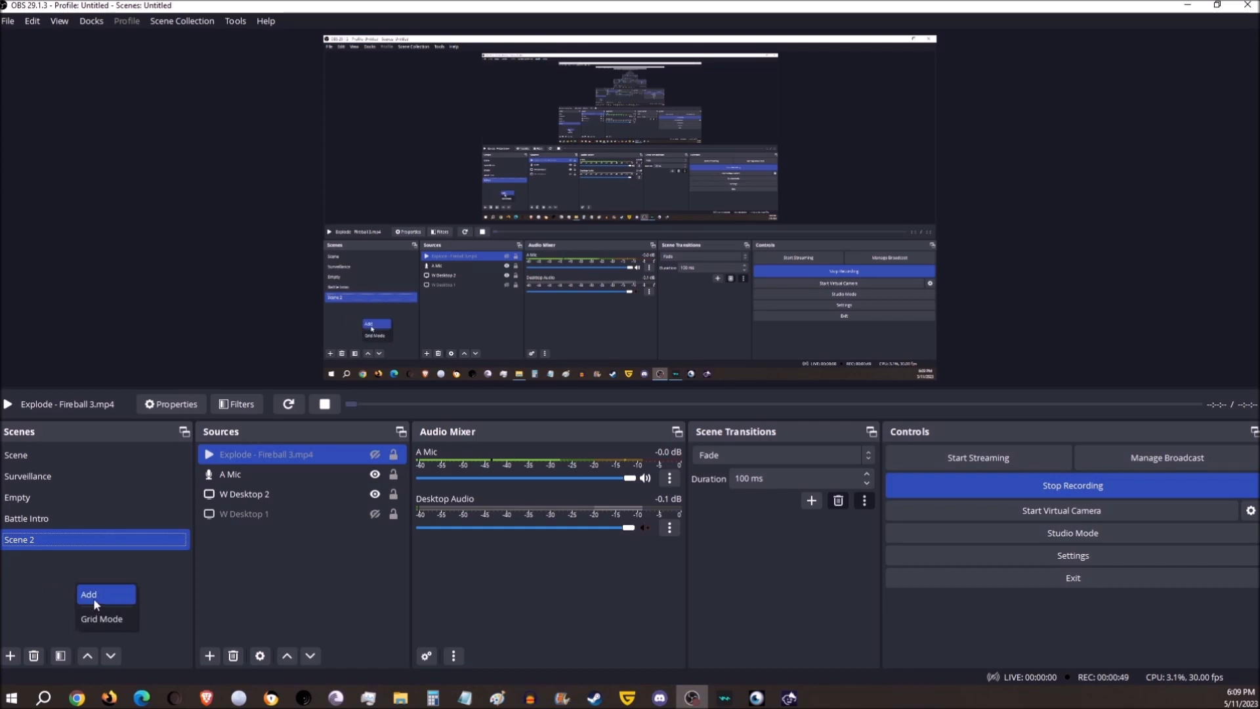
click(93, 594)
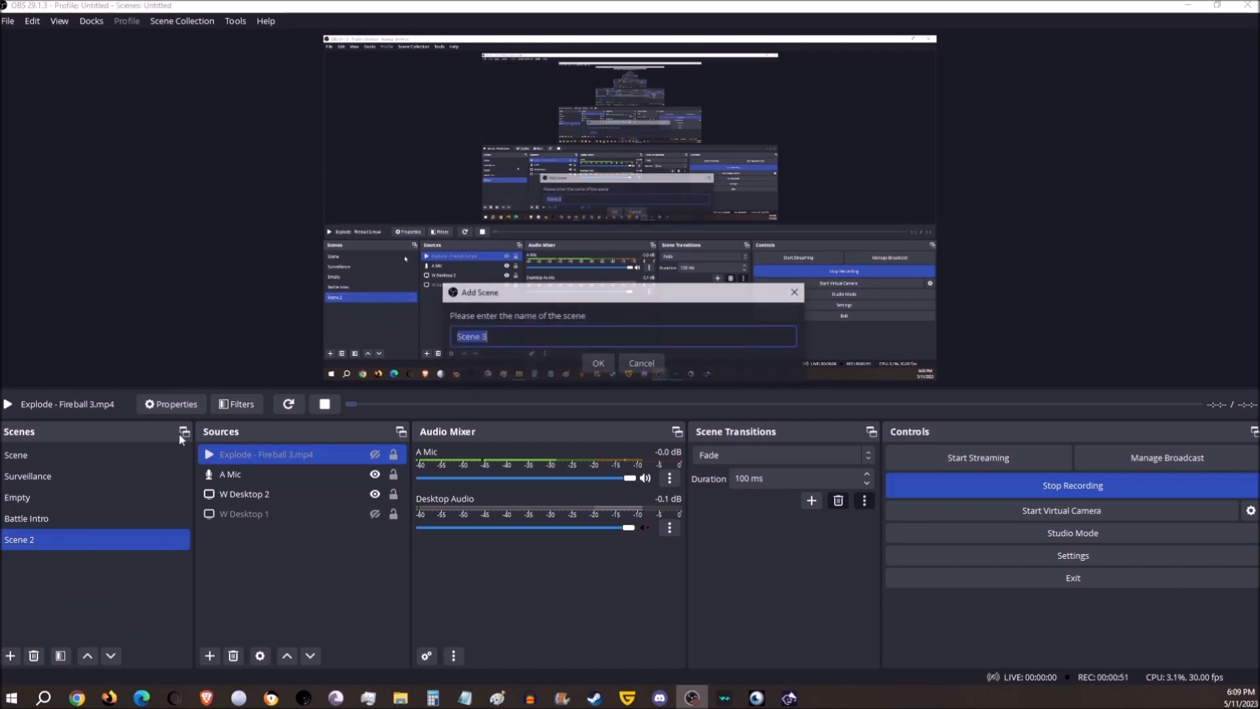
click(660, 364)
double_click(21, 538)
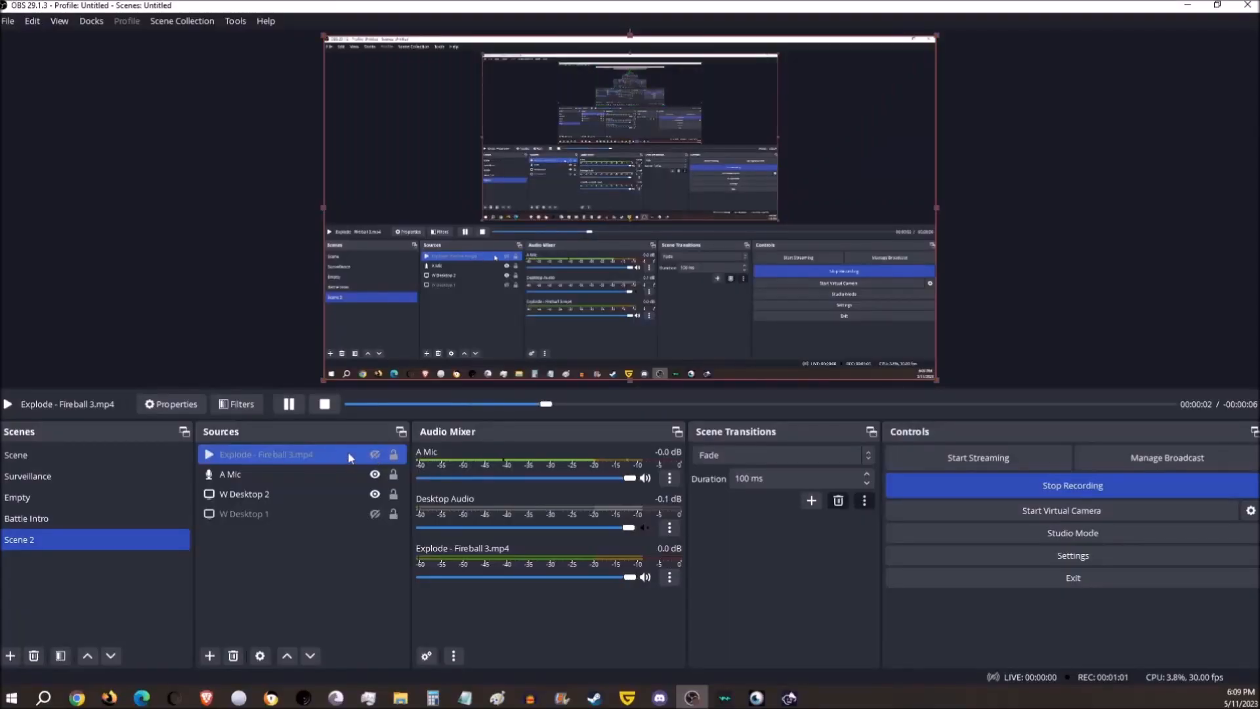
Hide the Explode - Fireball 3.mp4 source and examine the playback options in its properties.
click(374, 454)
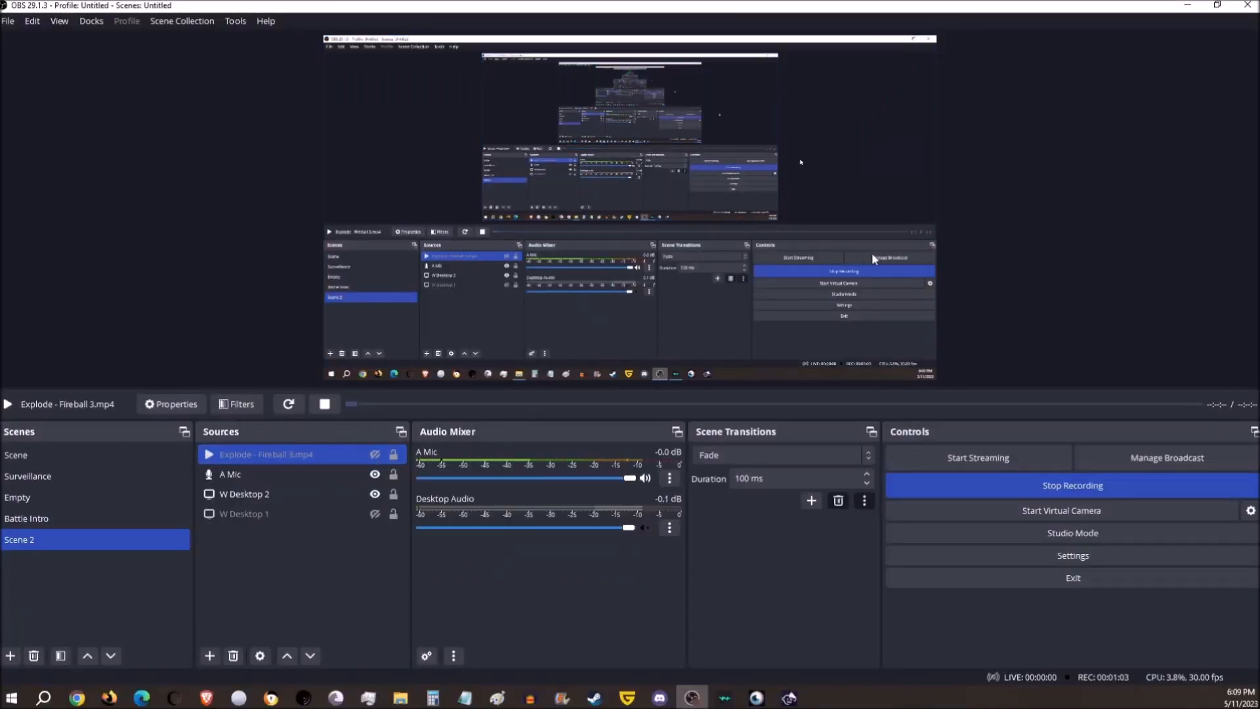
right_click(305, 454)
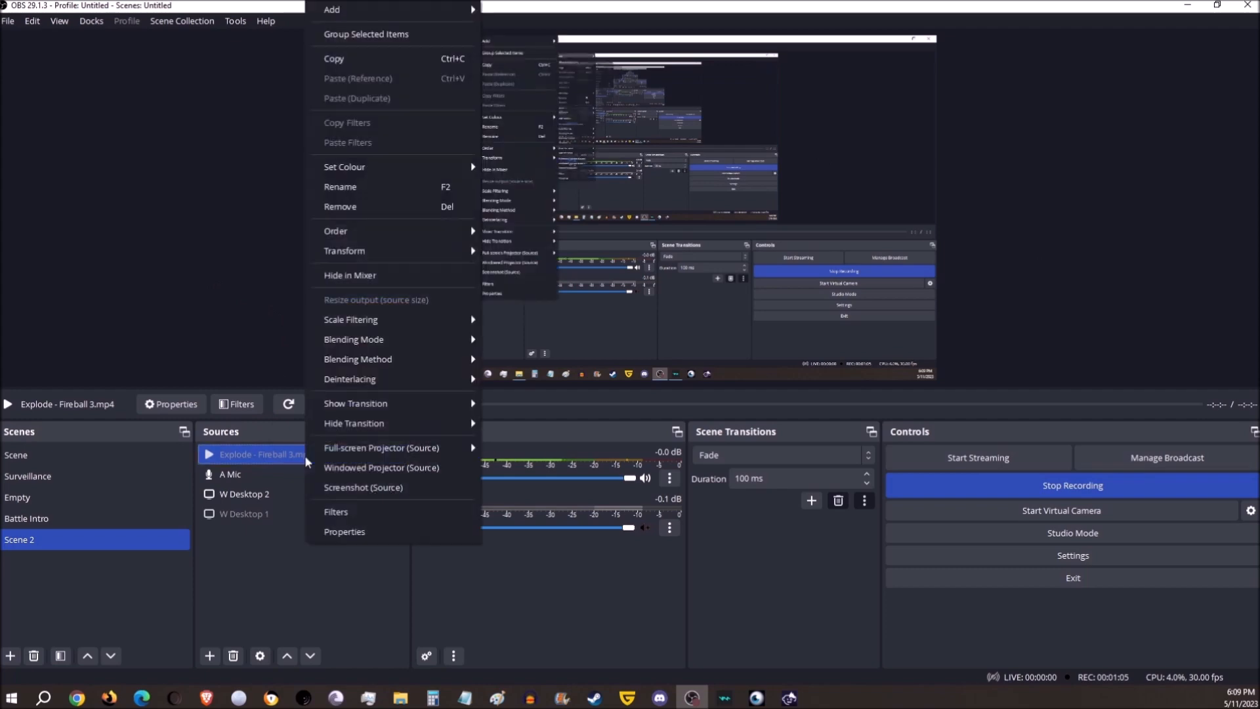
click(345, 533)
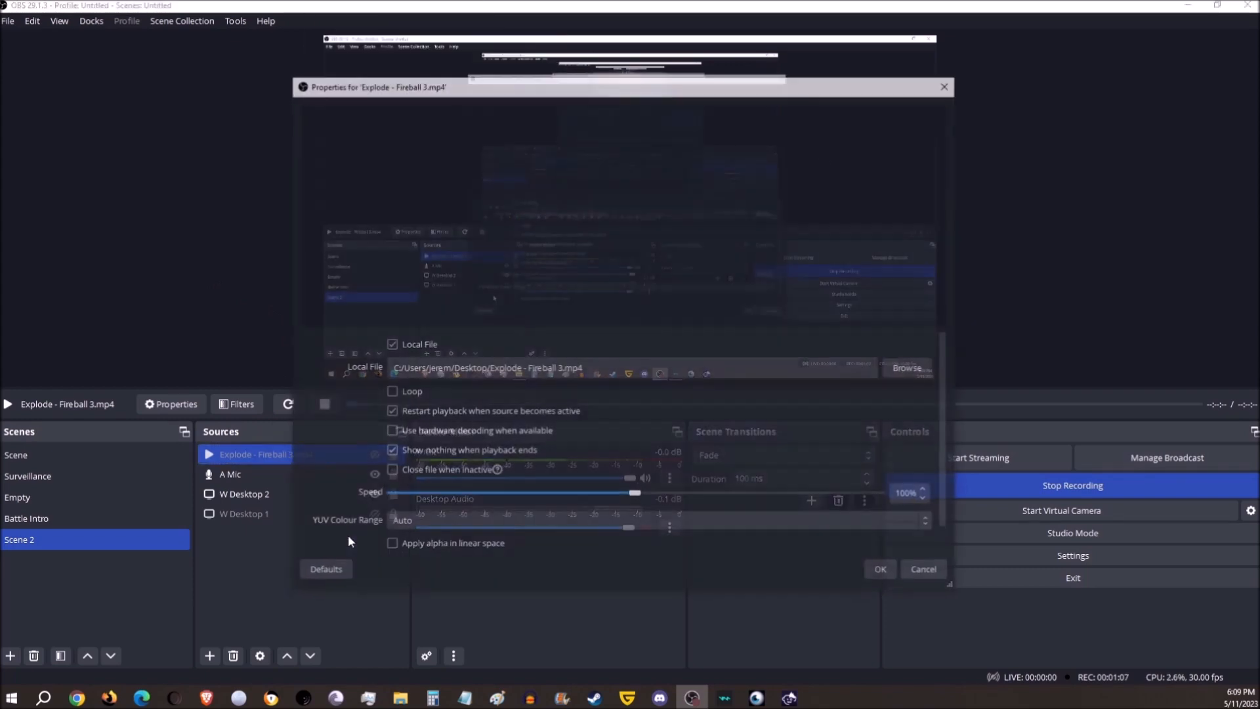
click(928, 572)
double_click(283, 451)
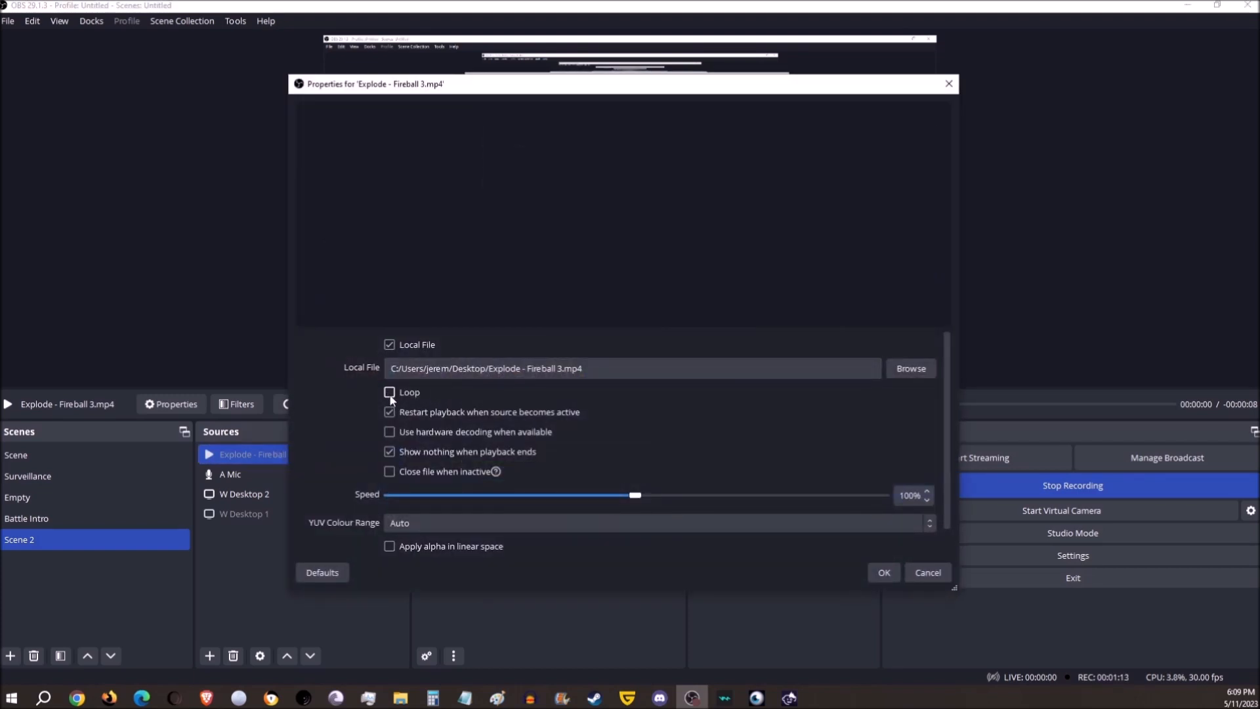
click(931, 575)
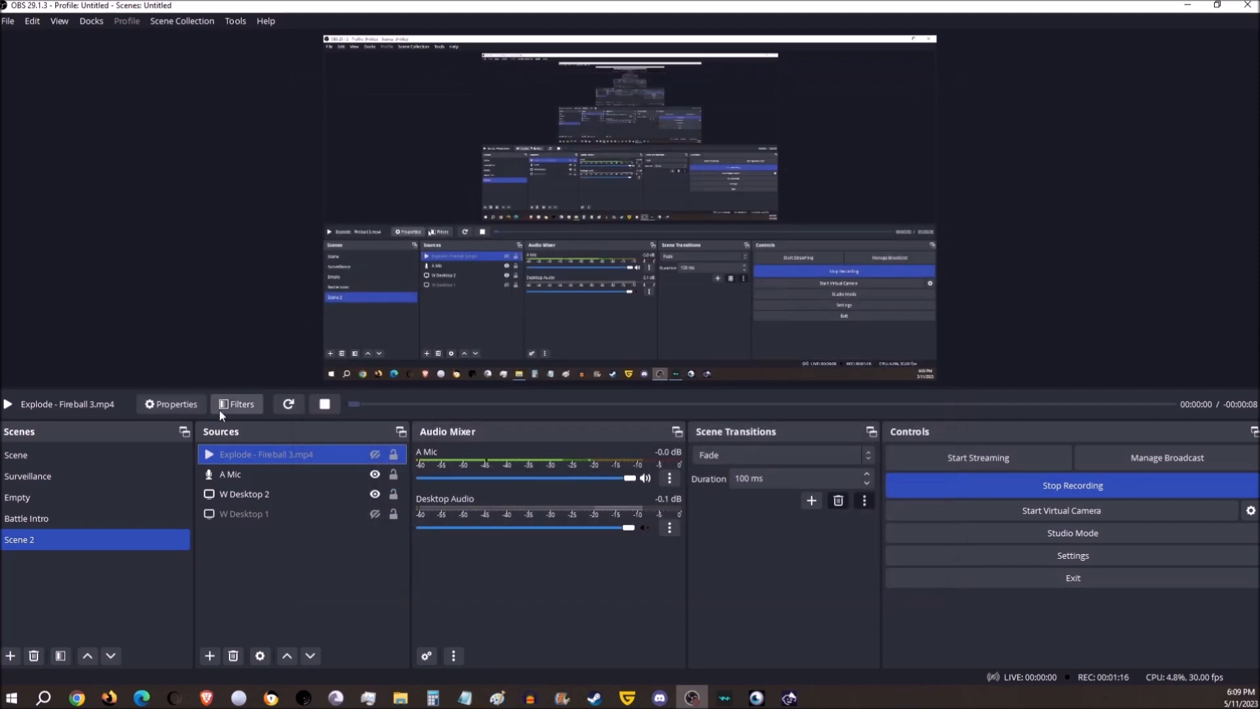
Add a Chroma Key effect filter to the Explode - Fireball 3.mp4 source and set its key colour type to Custom Colour.
right_click(277, 455)
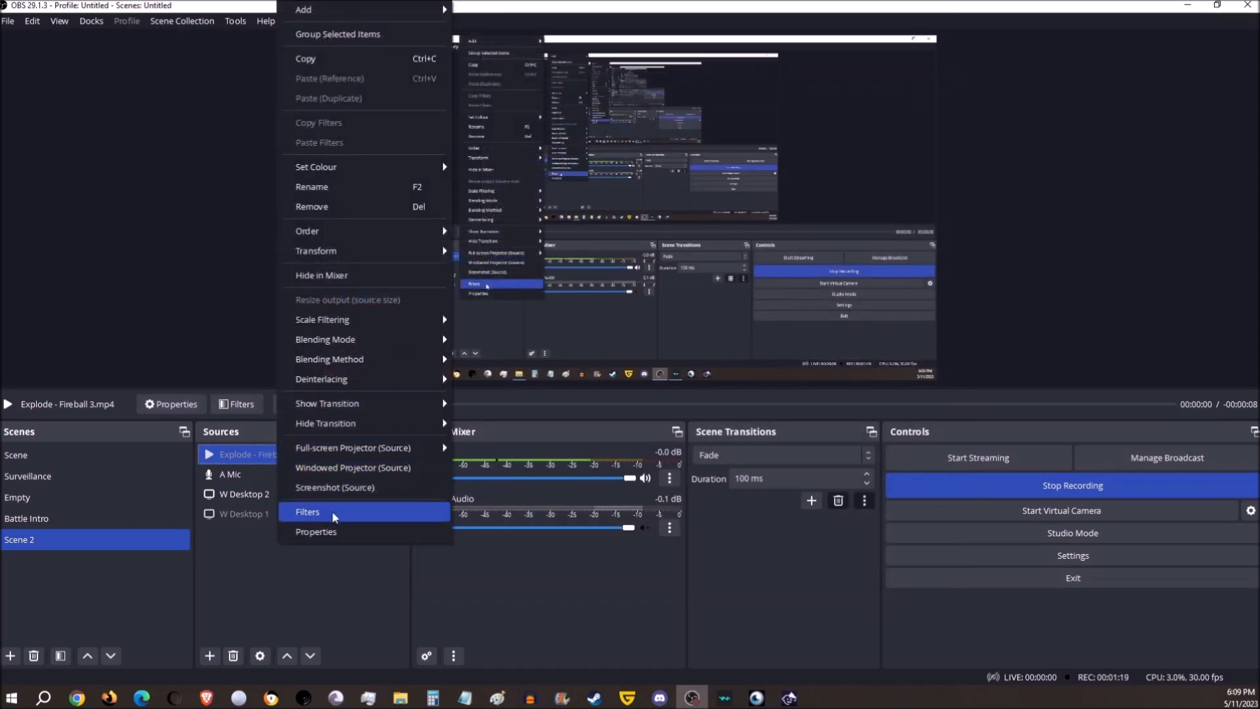
click(359, 399)
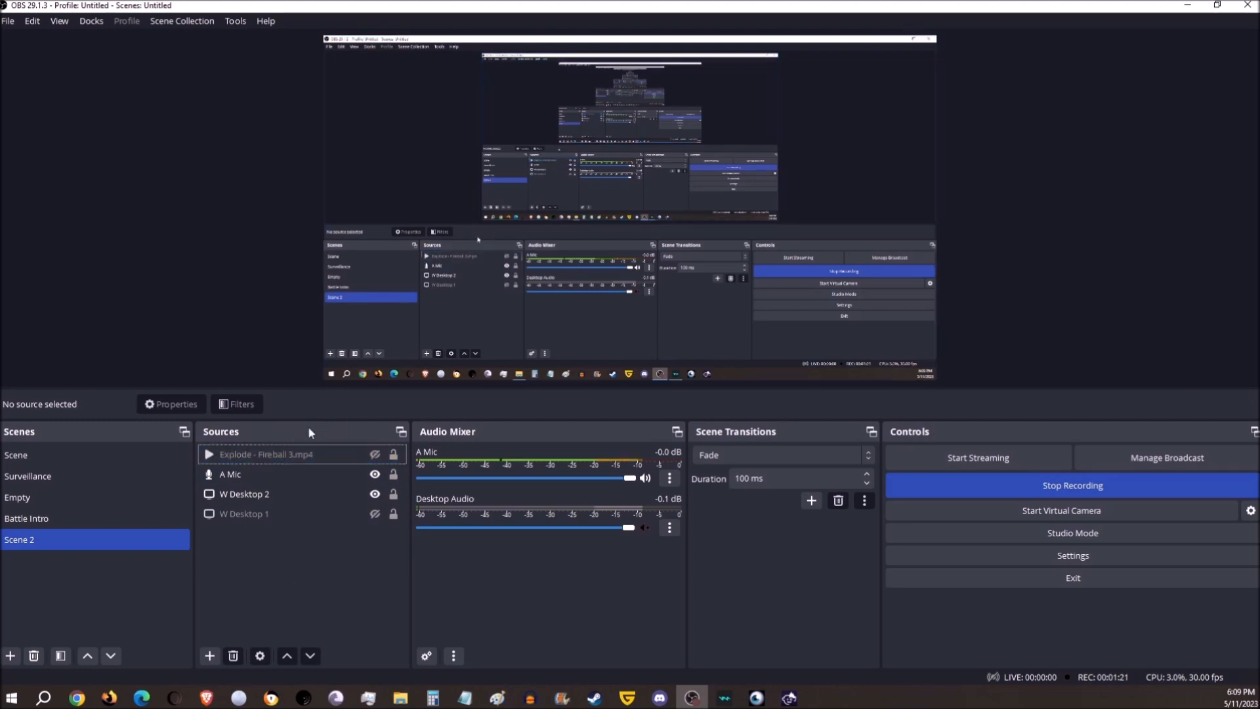
click(300, 452)
right_click(304, 458)
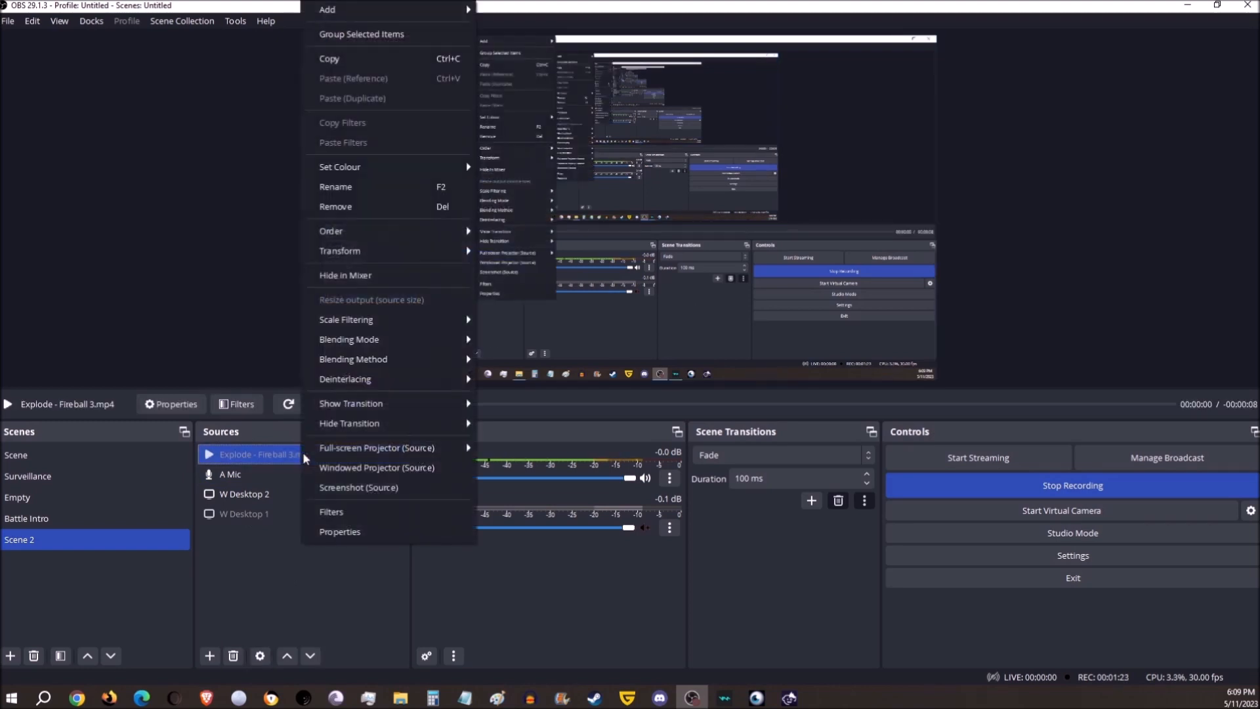
click(341, 518)
mouse_move(616, 103)
mouse_down()
mouse_move(707, 103)
mouse_move(631, 99)
mouse_up()
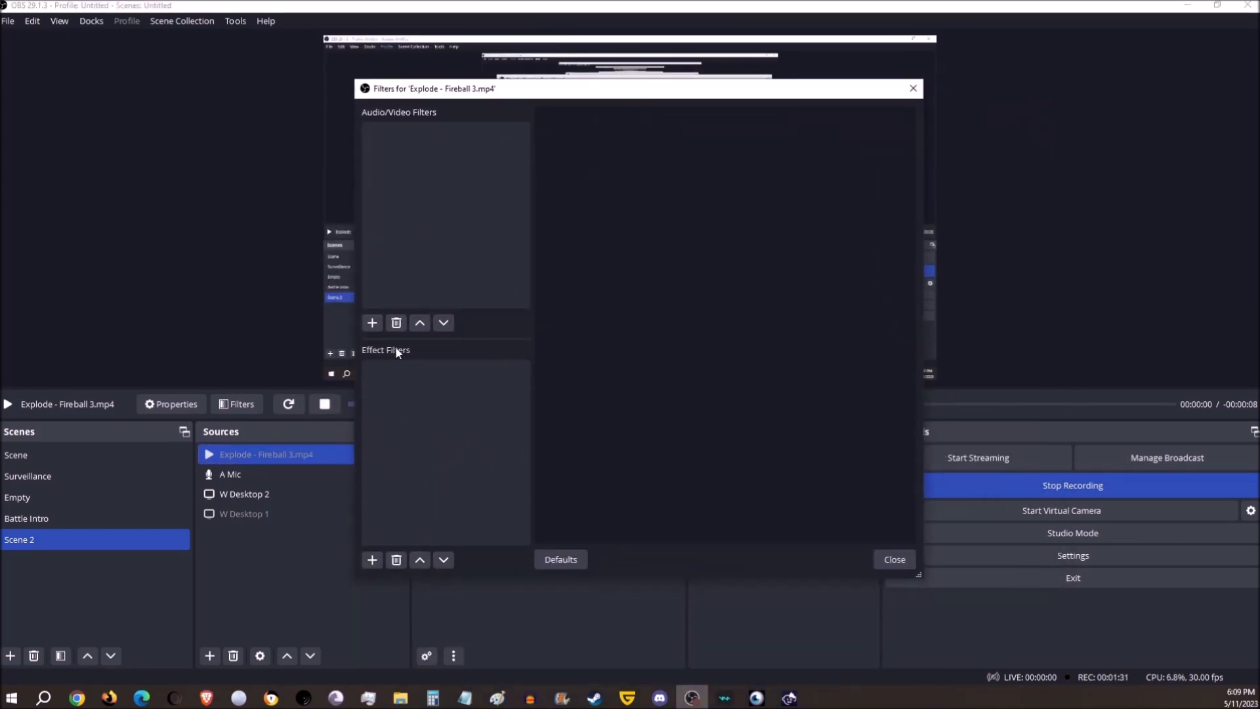
right_click(432, 410)
mouse_move(458, 423)
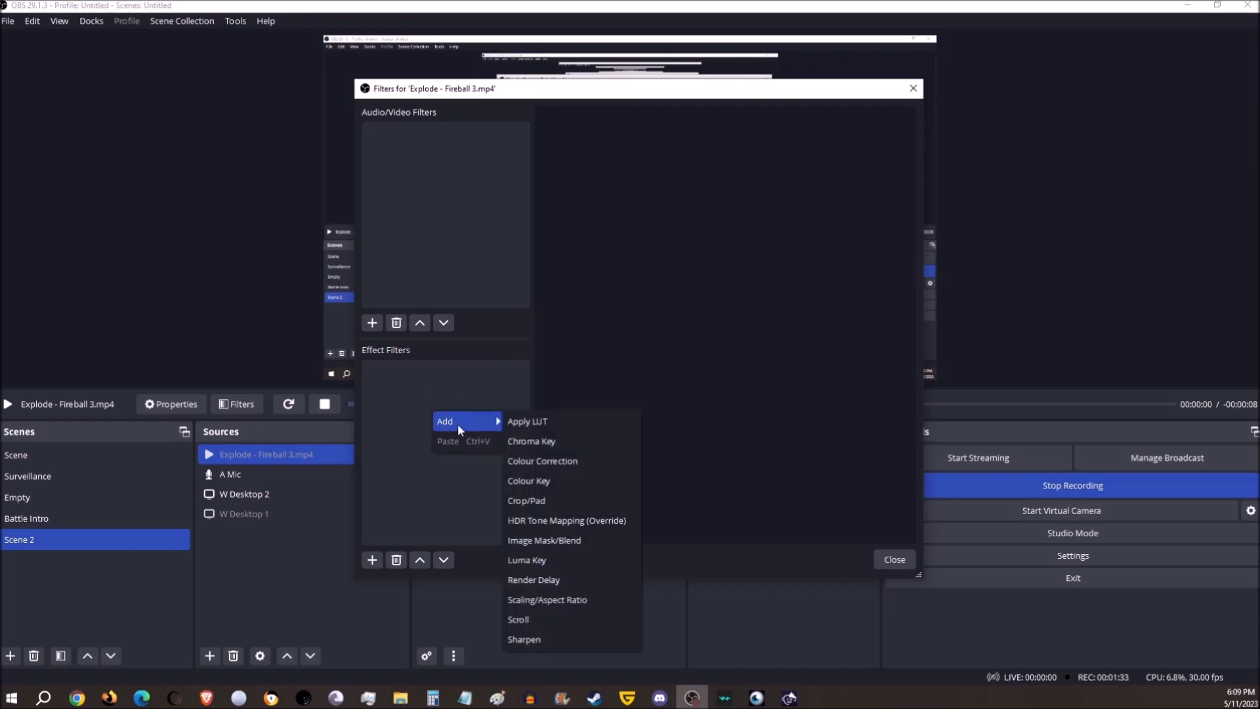
click(543, 442)
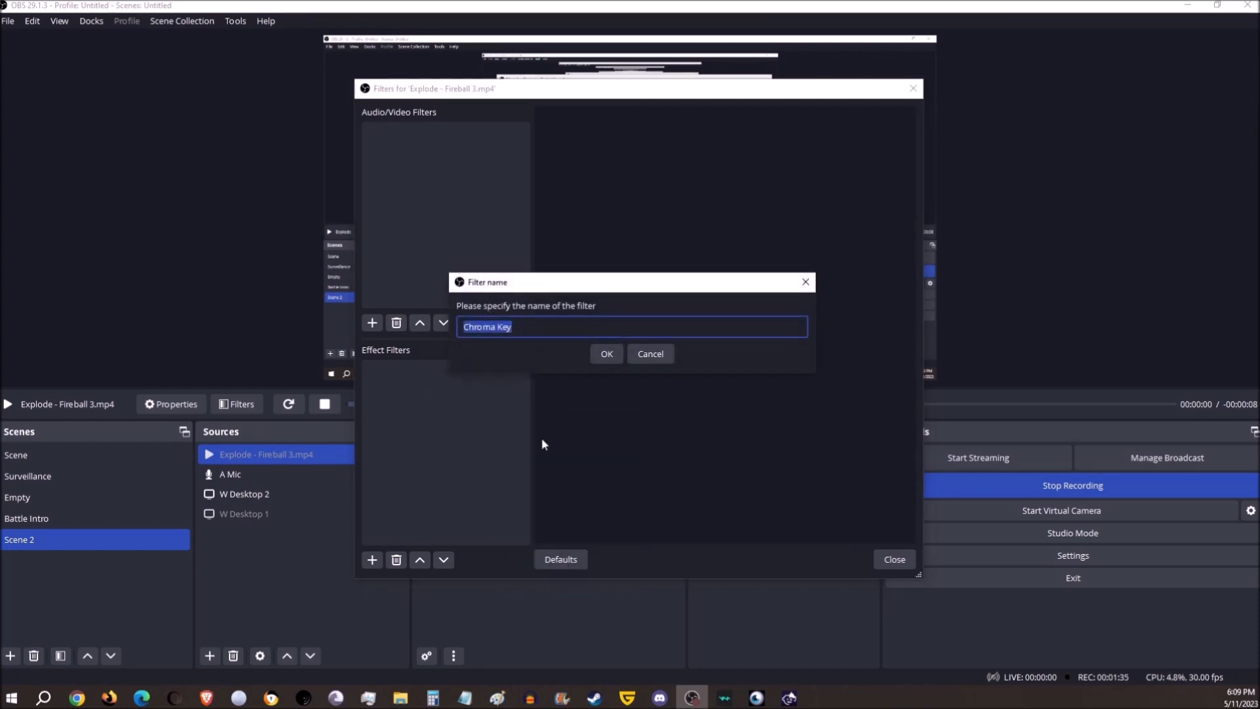
click(607, 350)
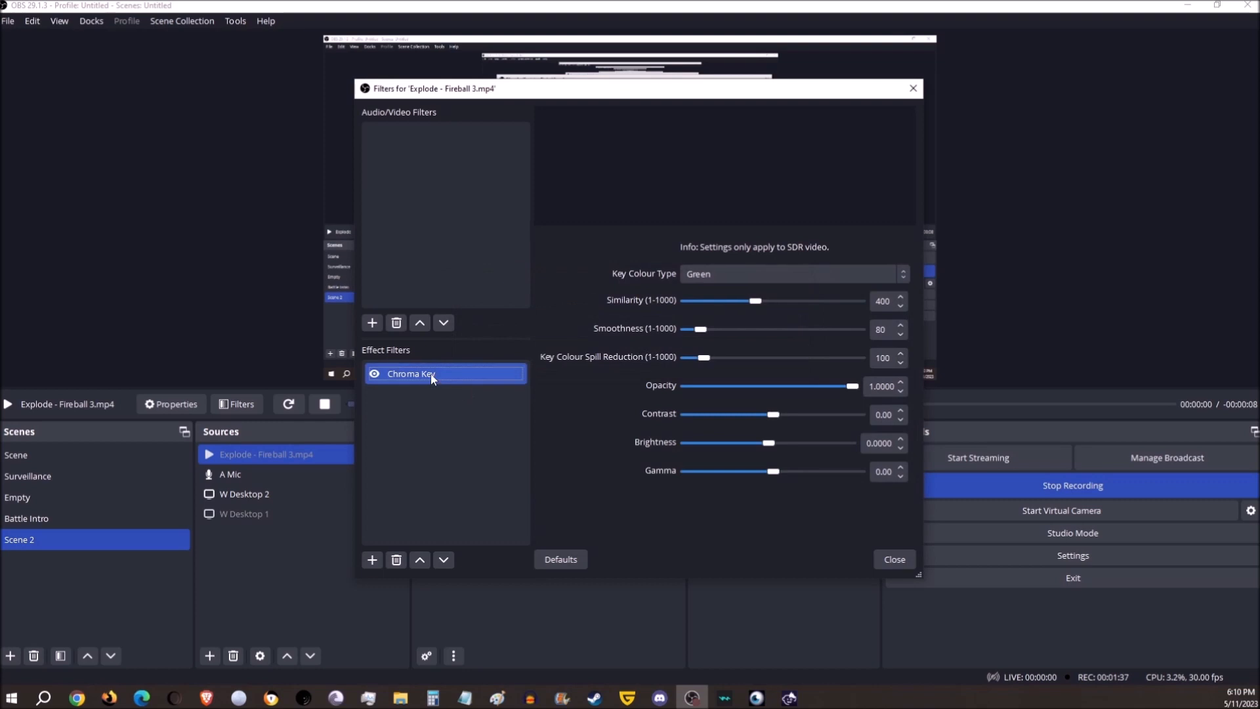
click(718, 275)
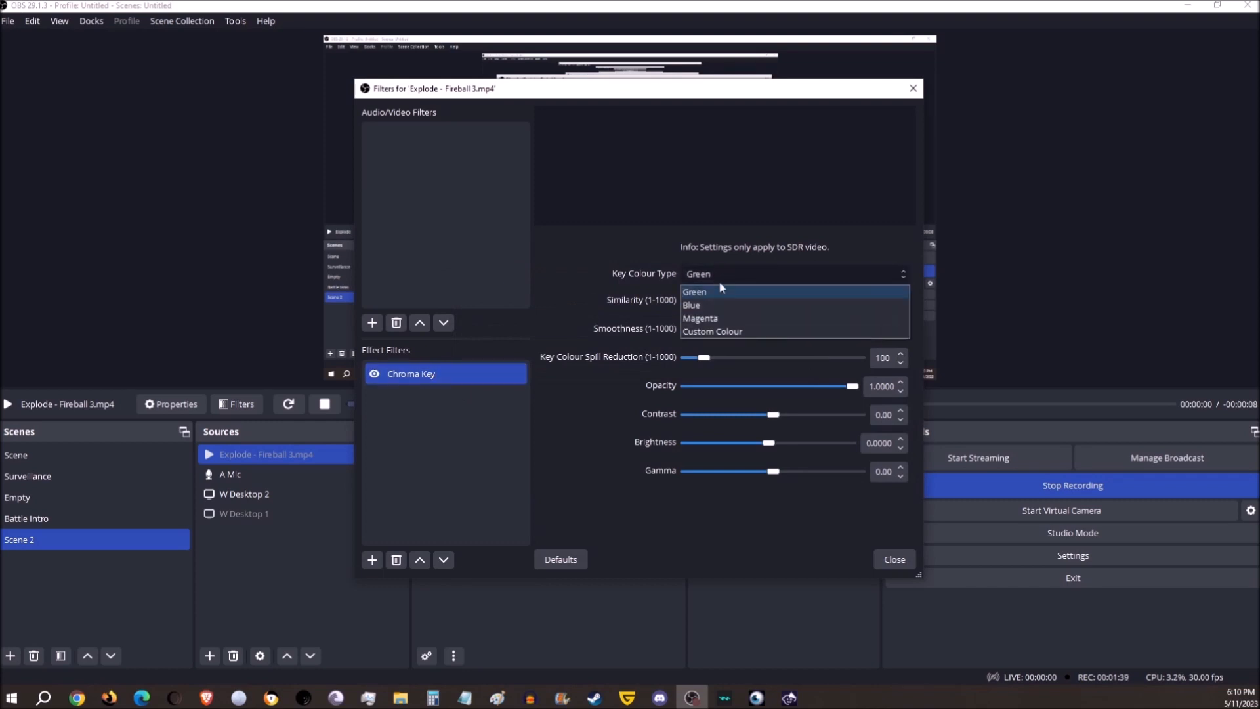
click(746, 333)
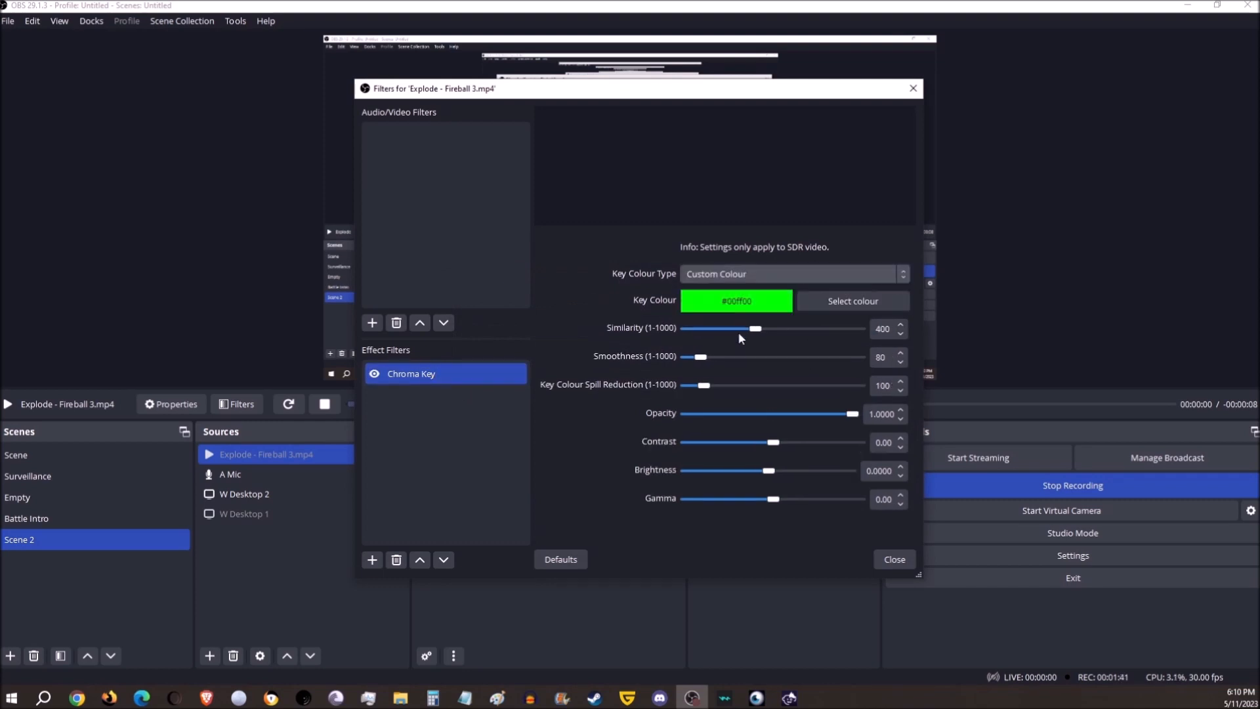
click(852, 302)
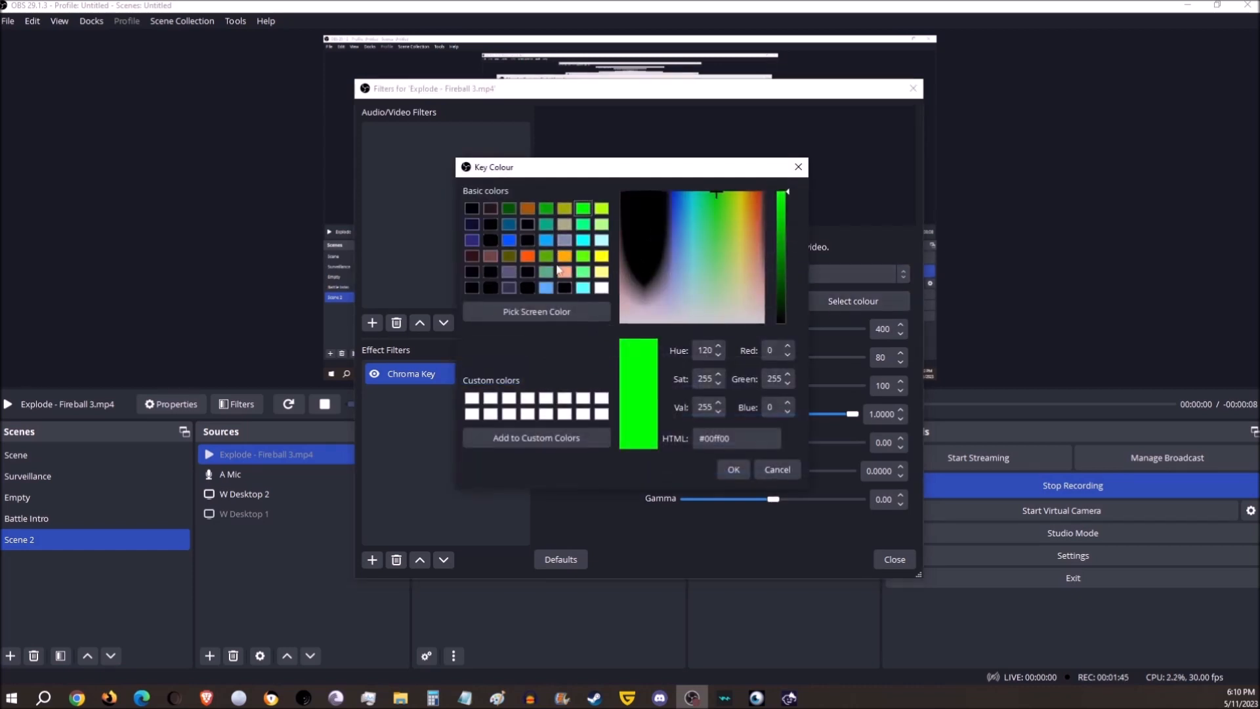
mouse_move(710, 250)
mouse_down()
mouse_move(638, 231)
mouse_move(697, 238)
mouse_up()
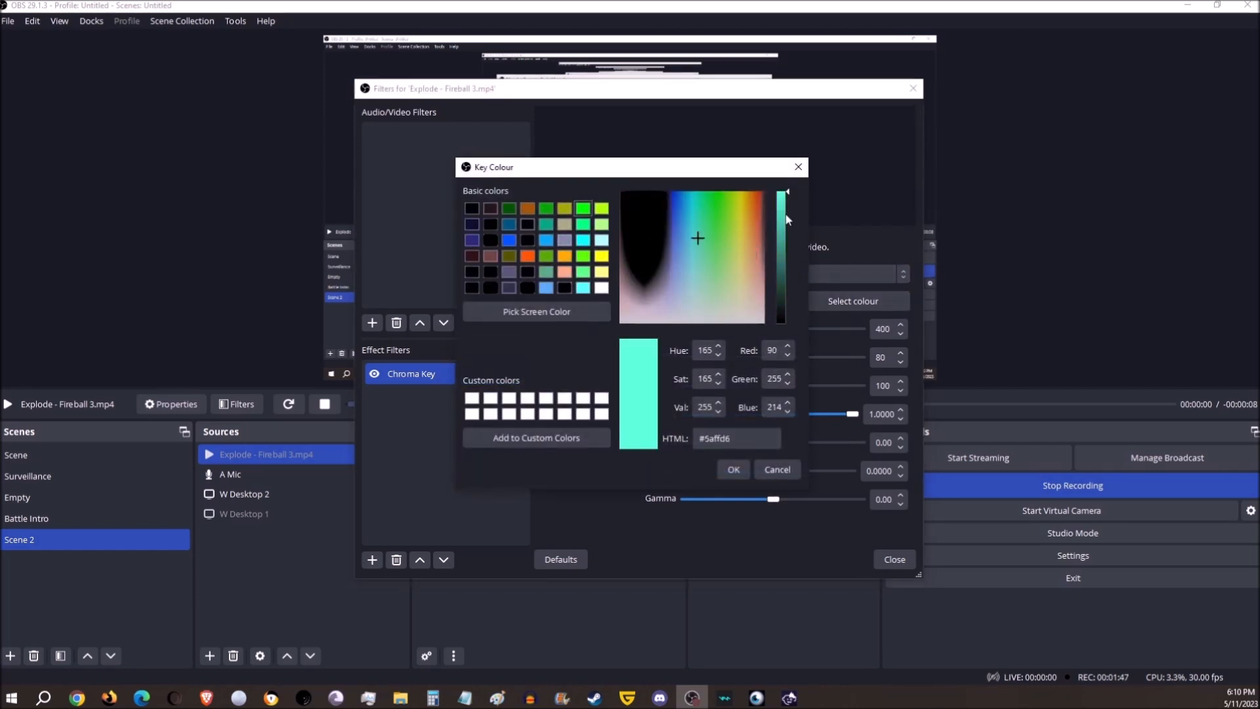
click(778, 469)
click(761, 269)
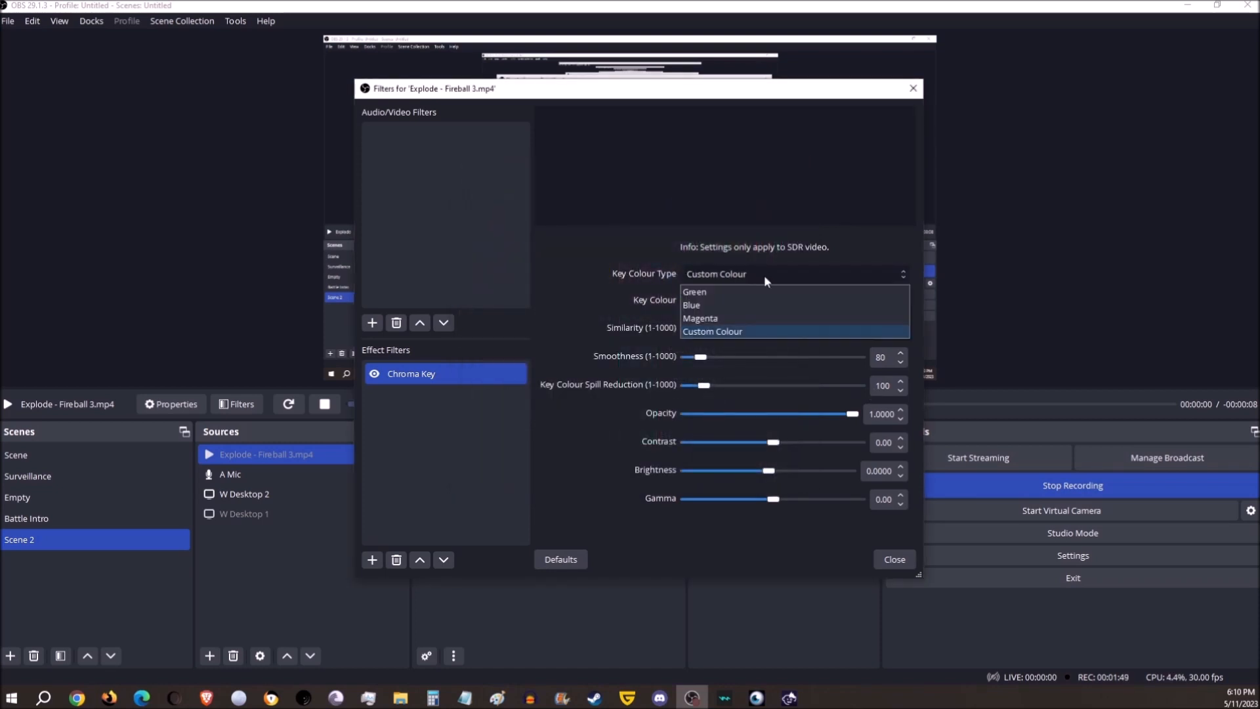
click(753, 331)
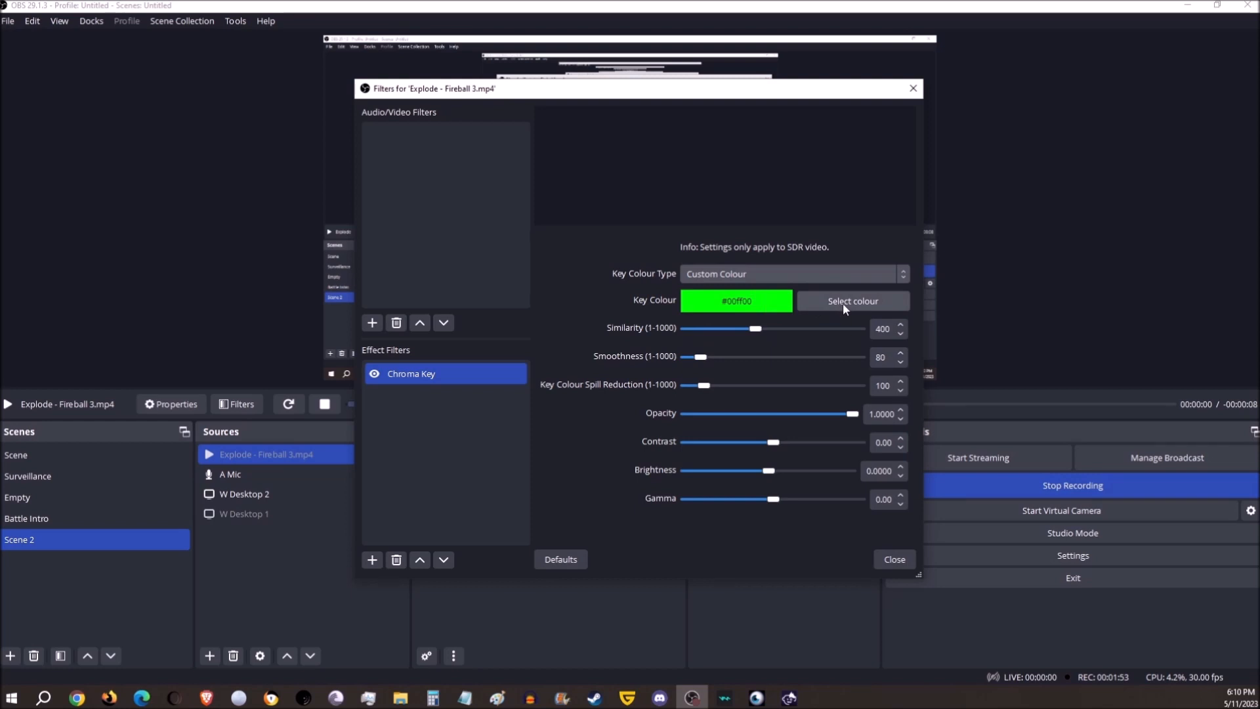
click(515, 207)
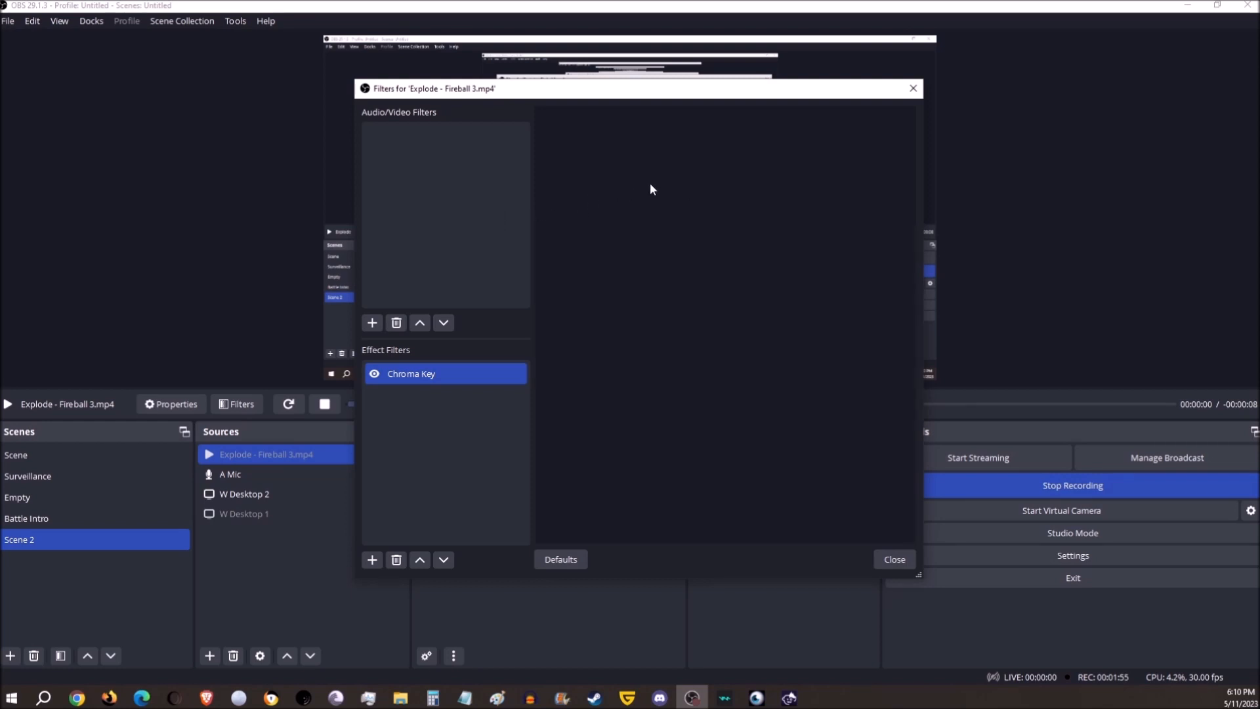
click(894, 560)
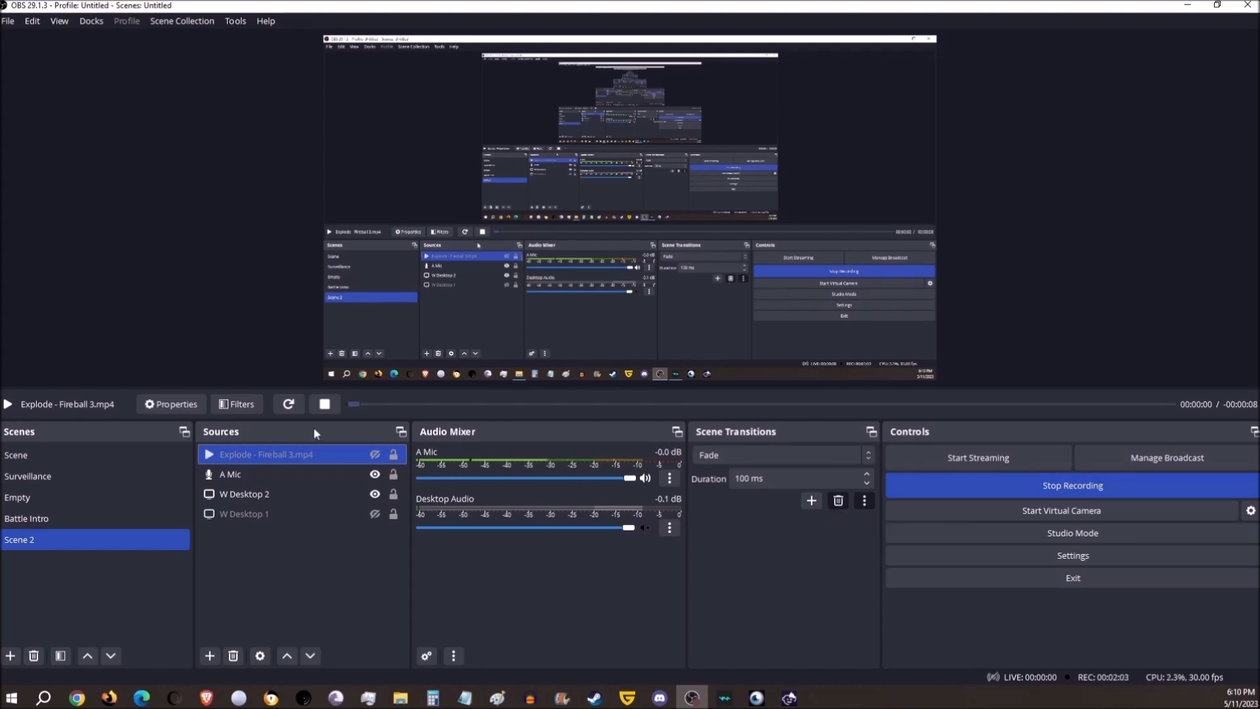
Reopen the fireball source's filters and set the Chroma Key similarity to 280, smoothness to 110 and opacity to 1.0000.
right_click(311, 451)
click(342, 510)
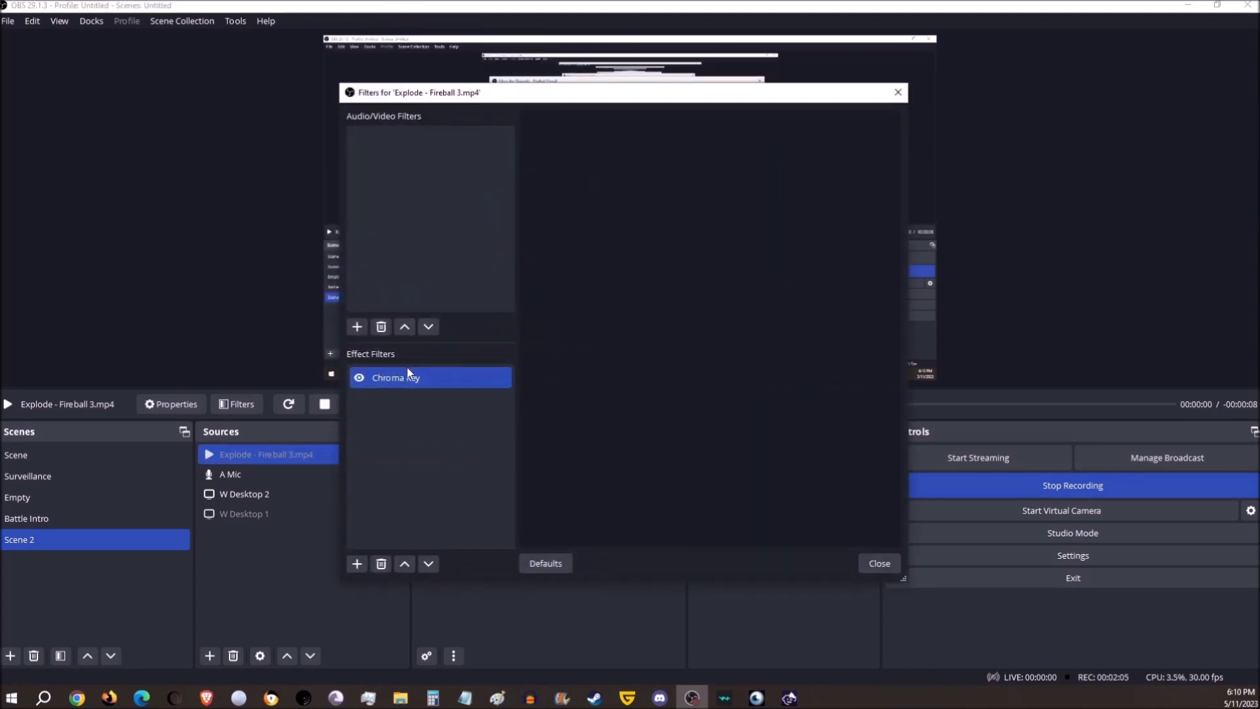
drag(706, 429, 700, 430)
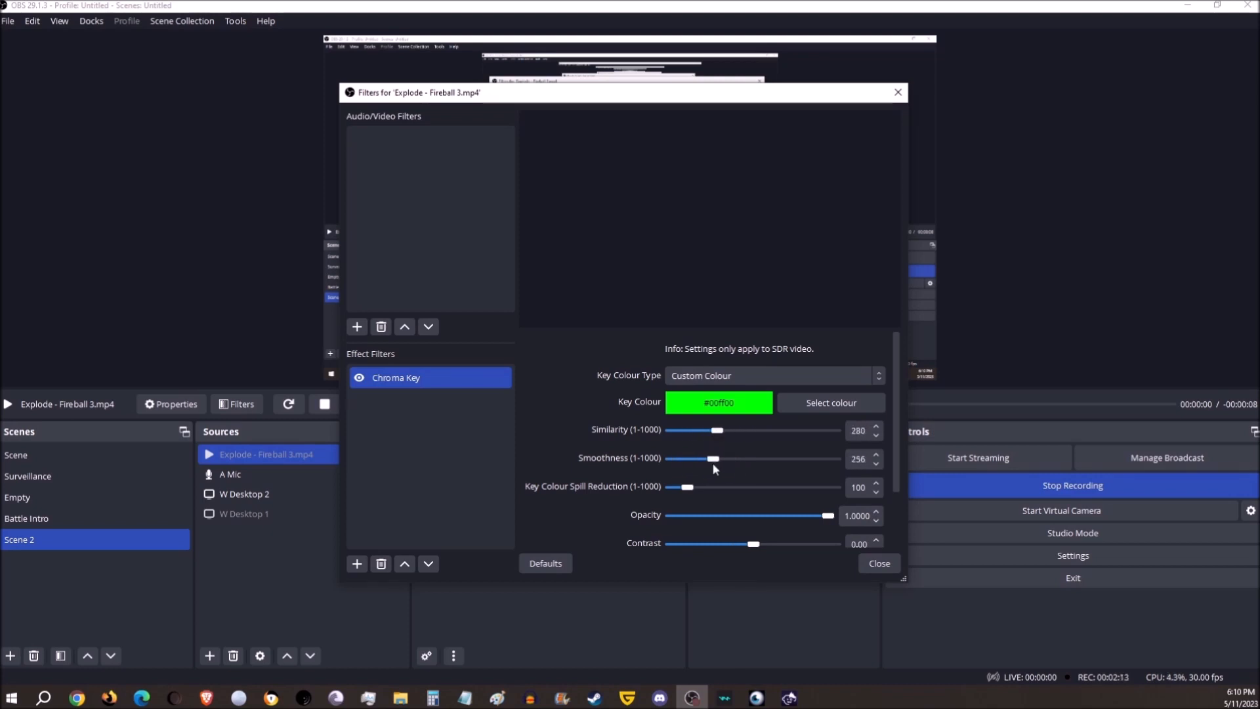
scroll(745, 407, down, 2)
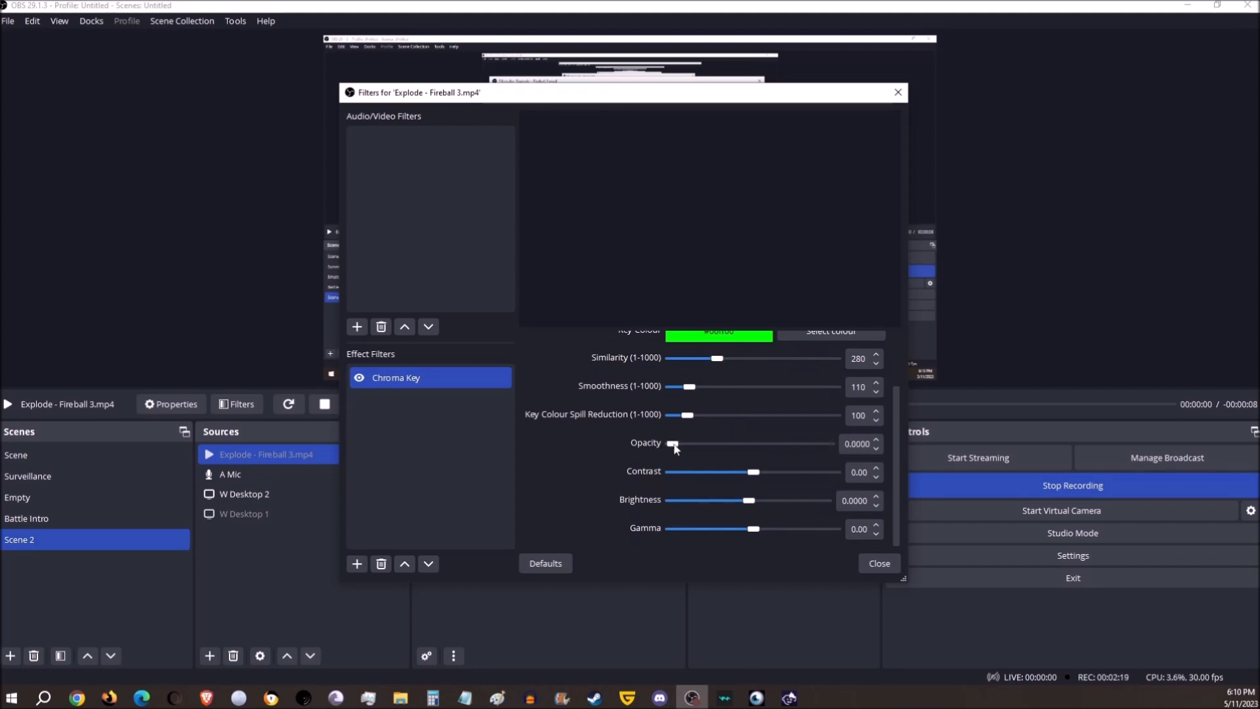
drag(670, 444, 869, 446)
drag(755, 450, 690, 446)
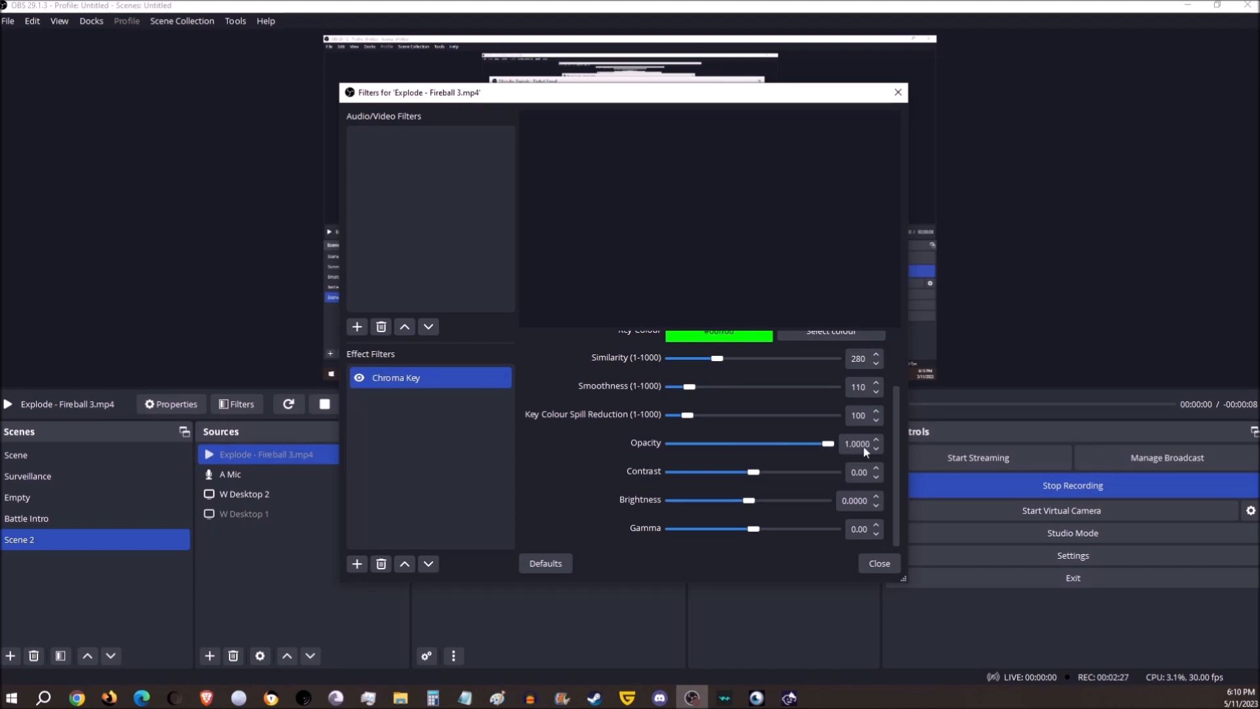
Close the fireball source's filters, confirm its properties and make Explode - Fireball 3.mp4 visible in the scene.
click(879, 563)
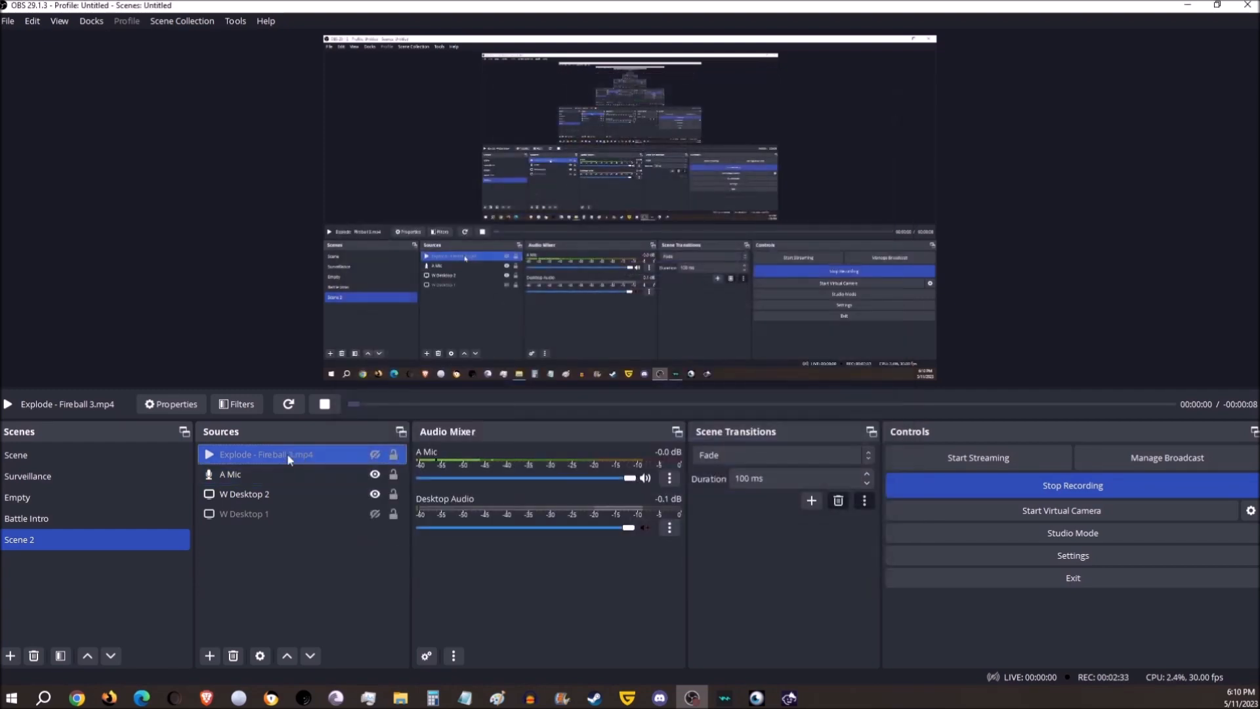
double_click(286, 452)
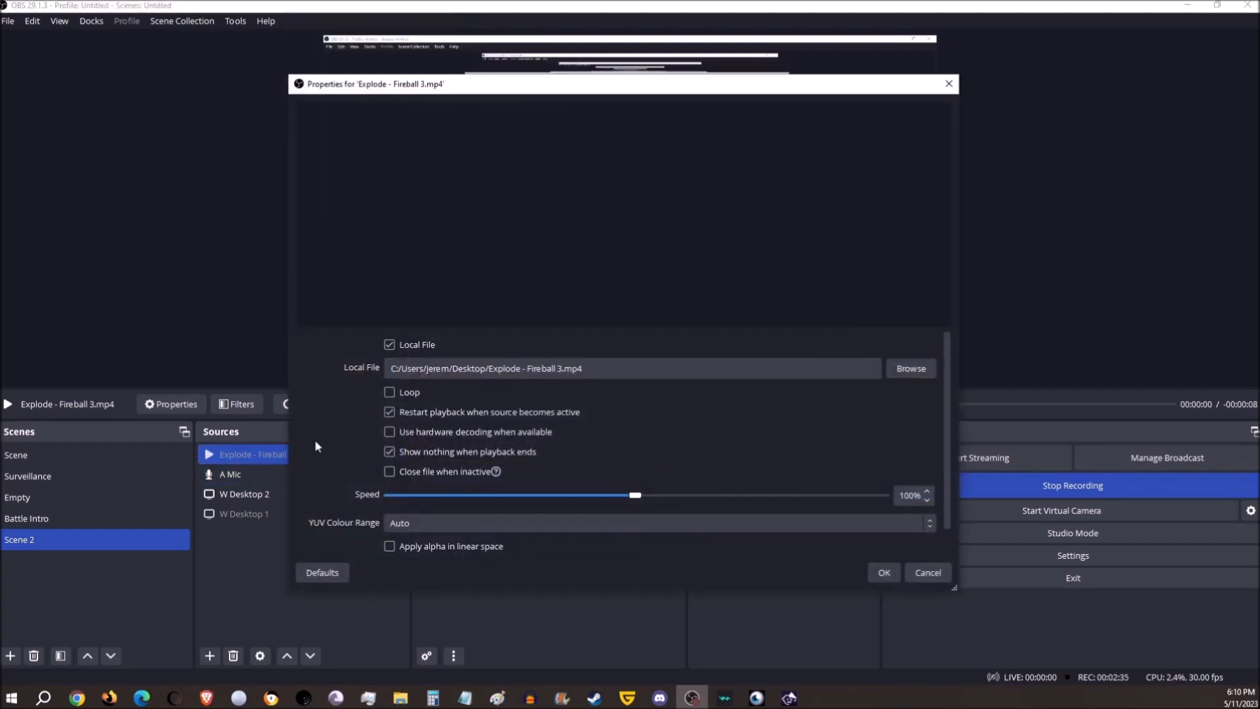
click(884, 572)
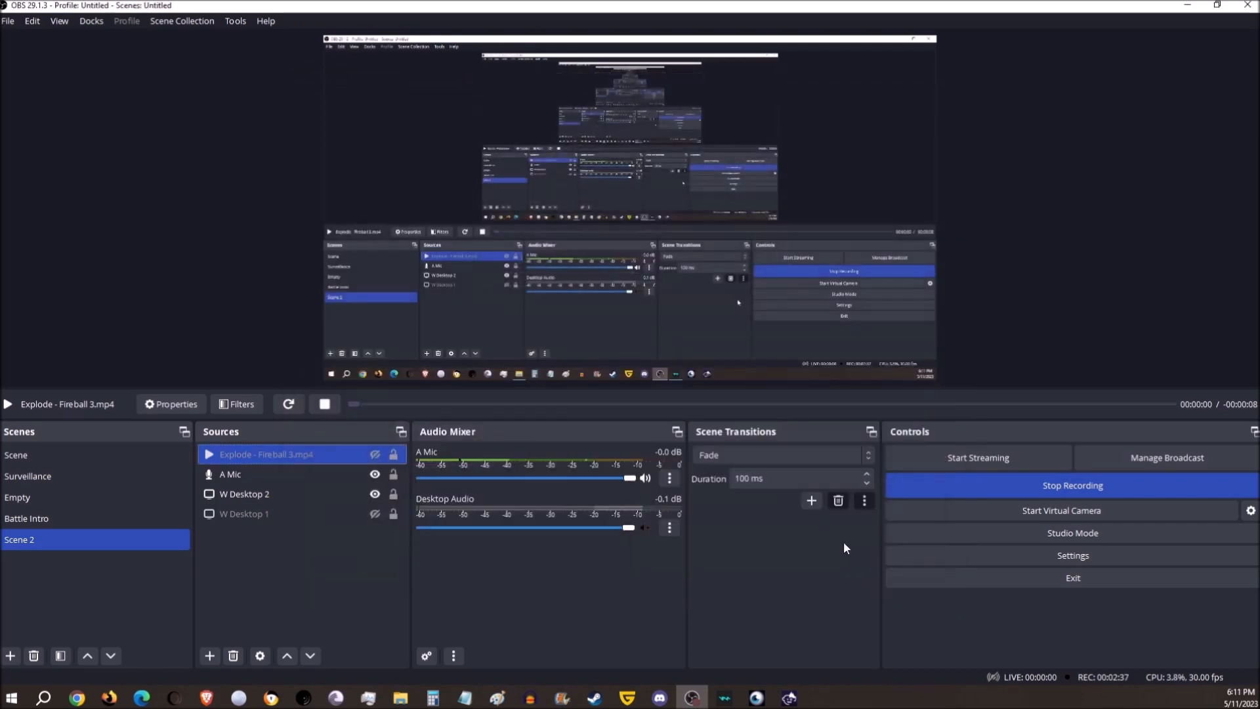
click(374, 454)
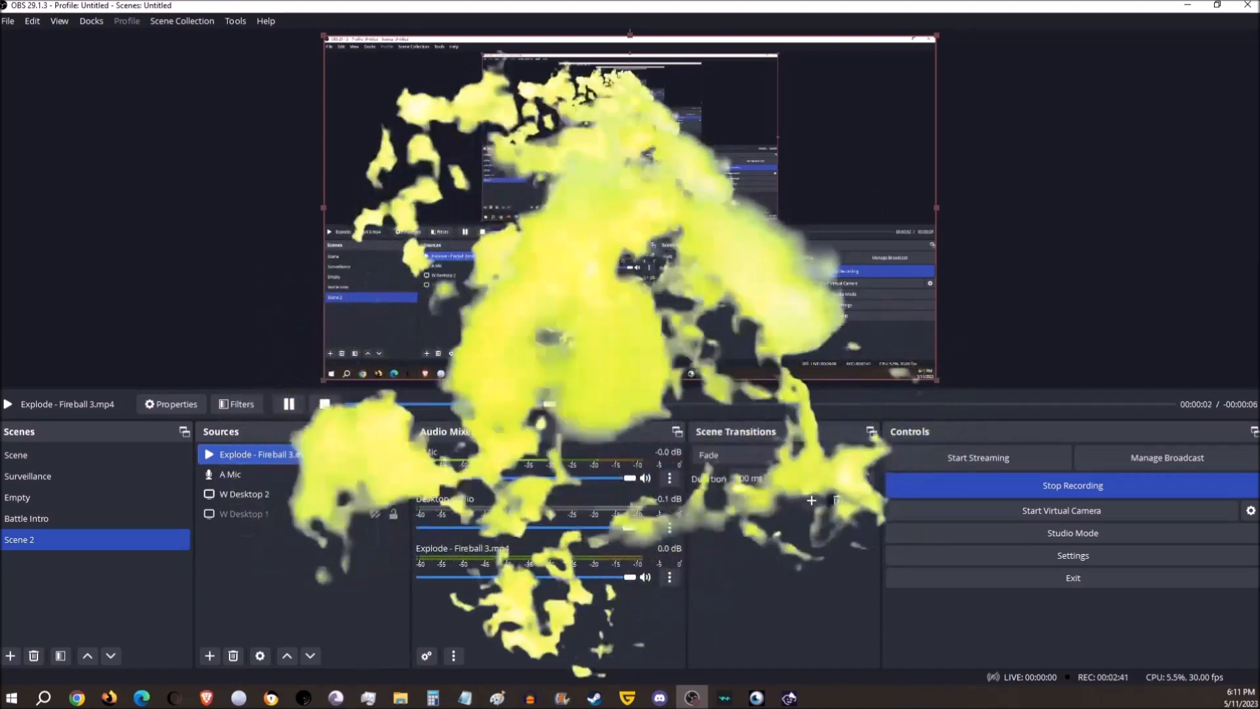
Try the fireball's Chroma Key filter with similarity 240, smoothness 236 and opacity about 0.53.
right_click(332, 459)
click(360, 512)
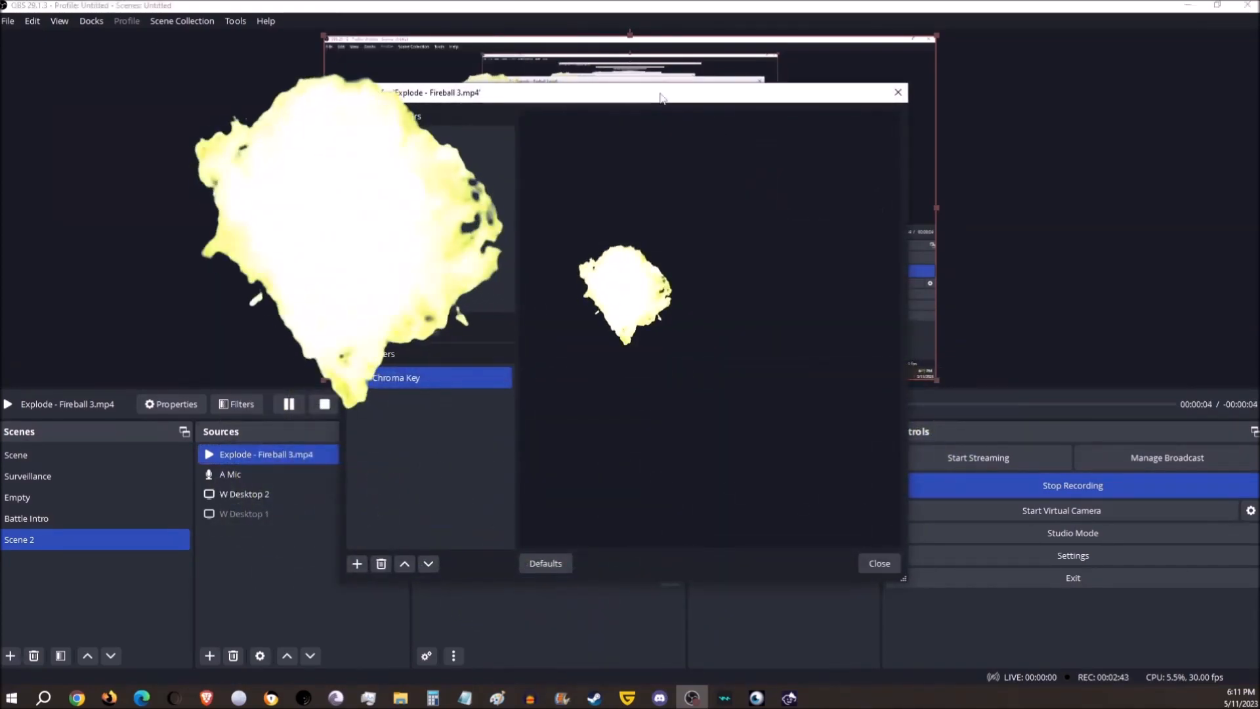
drag(660, 98, 640, 58)
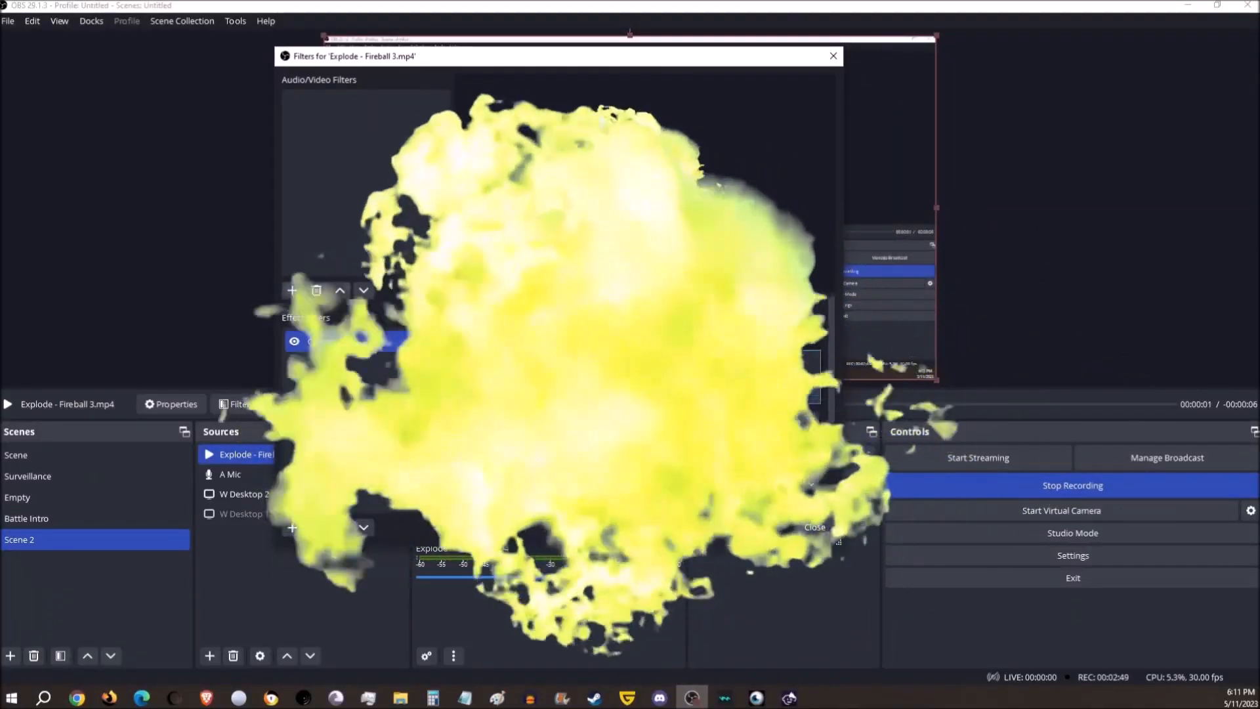
click(621, 396)
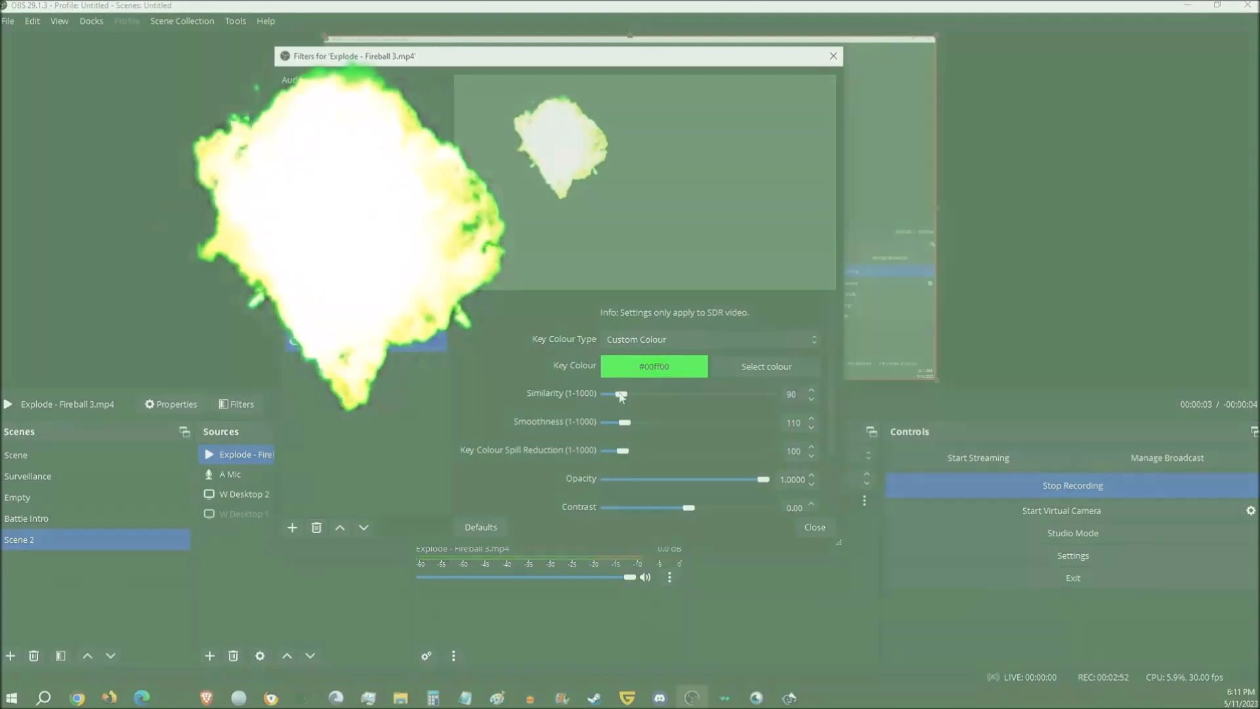
drag(621, 394, 614, 427)
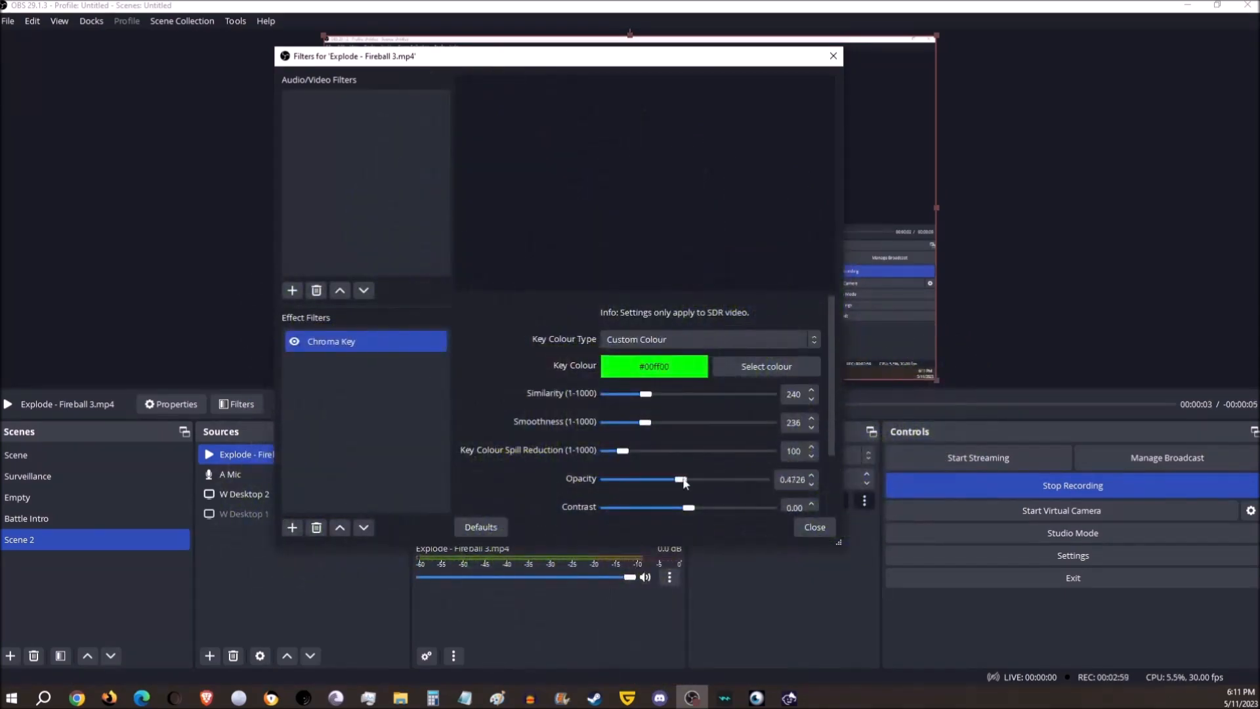
click(830, 523)
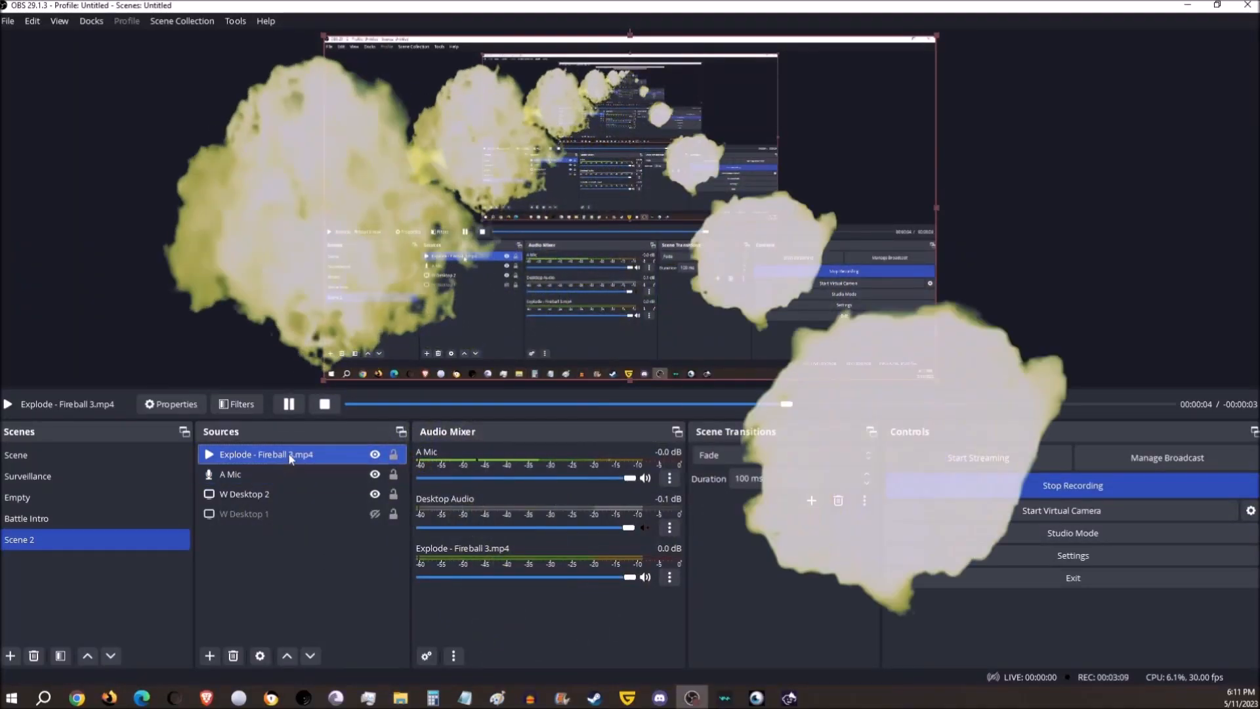
Reset the fireball source's Chroma Key filter to its default settings.
right_click(289, 453)
click(343, 516)
click(416, 385)
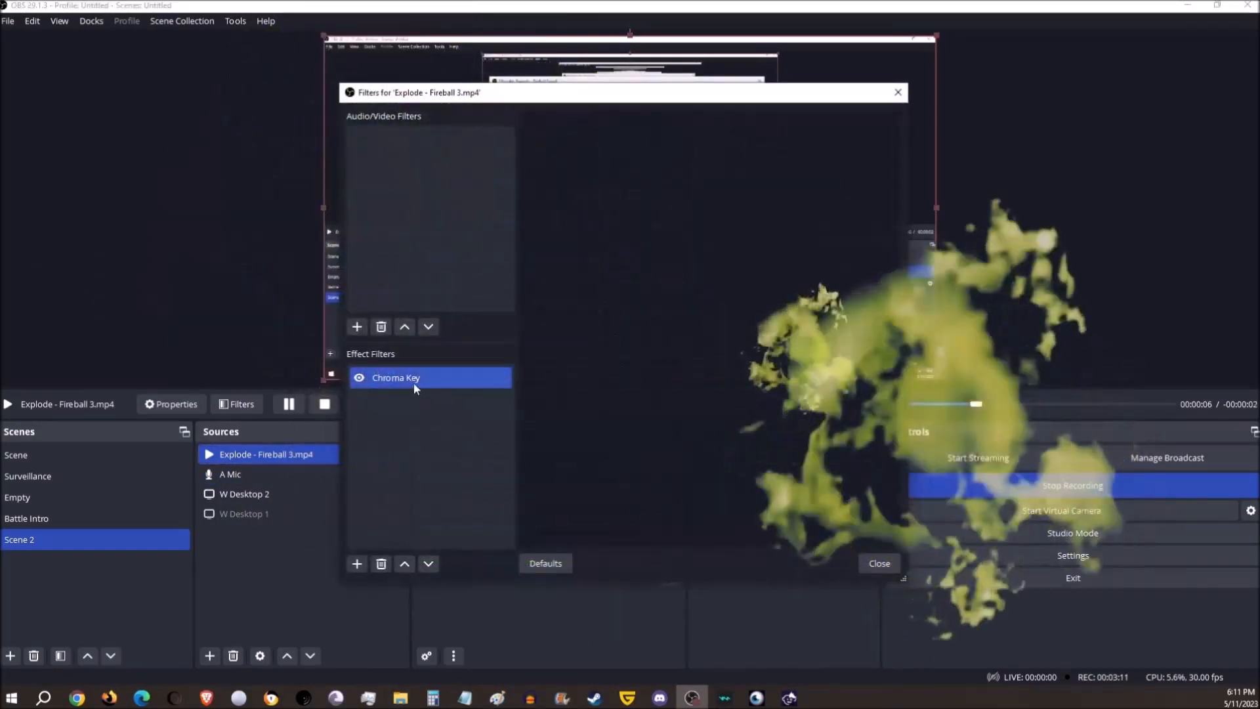
click(545, 563)
click(706, 352)
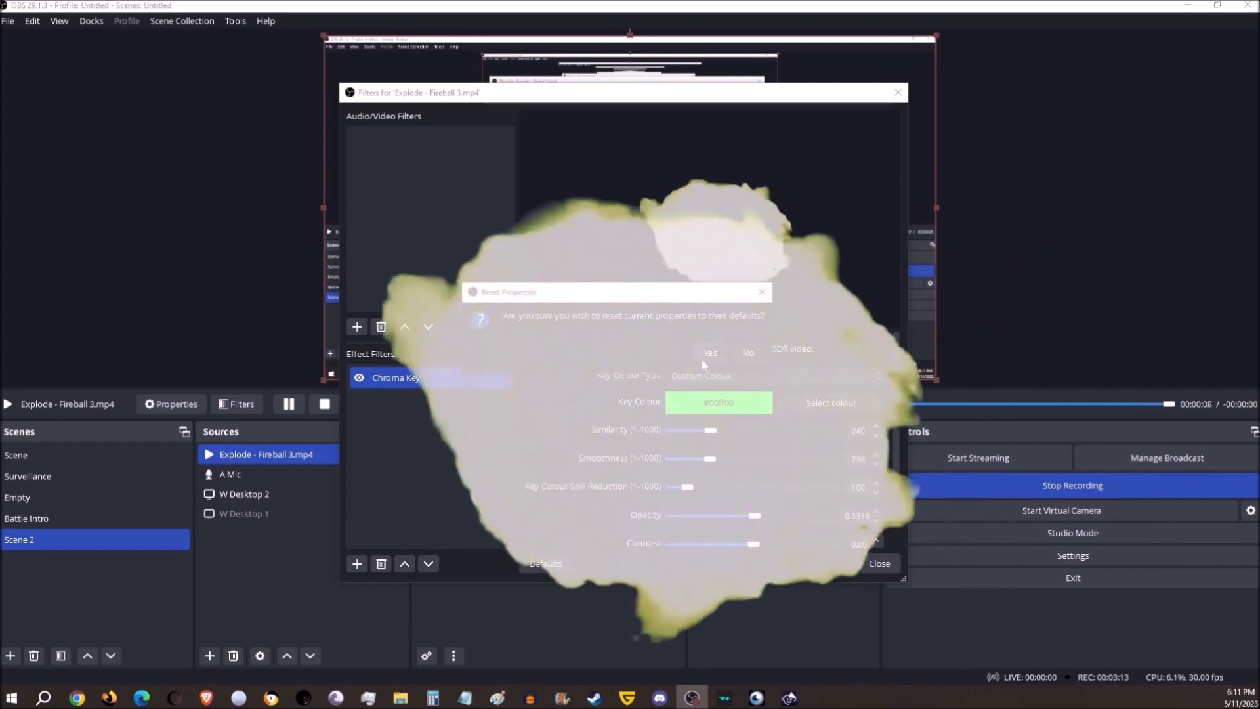
click(891, 565)
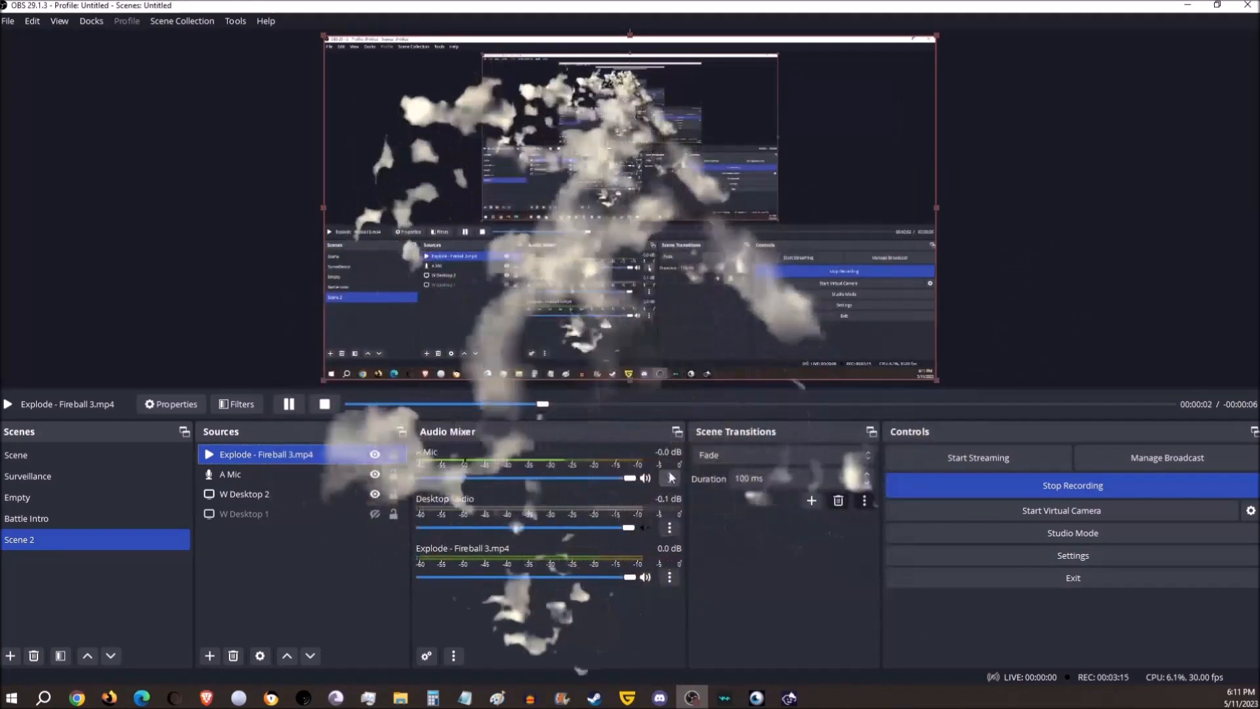
Set the Chroma Key similarity of Explode - Fireball 3.mp4 to 296 and close its filters.
right_click(297, 455)
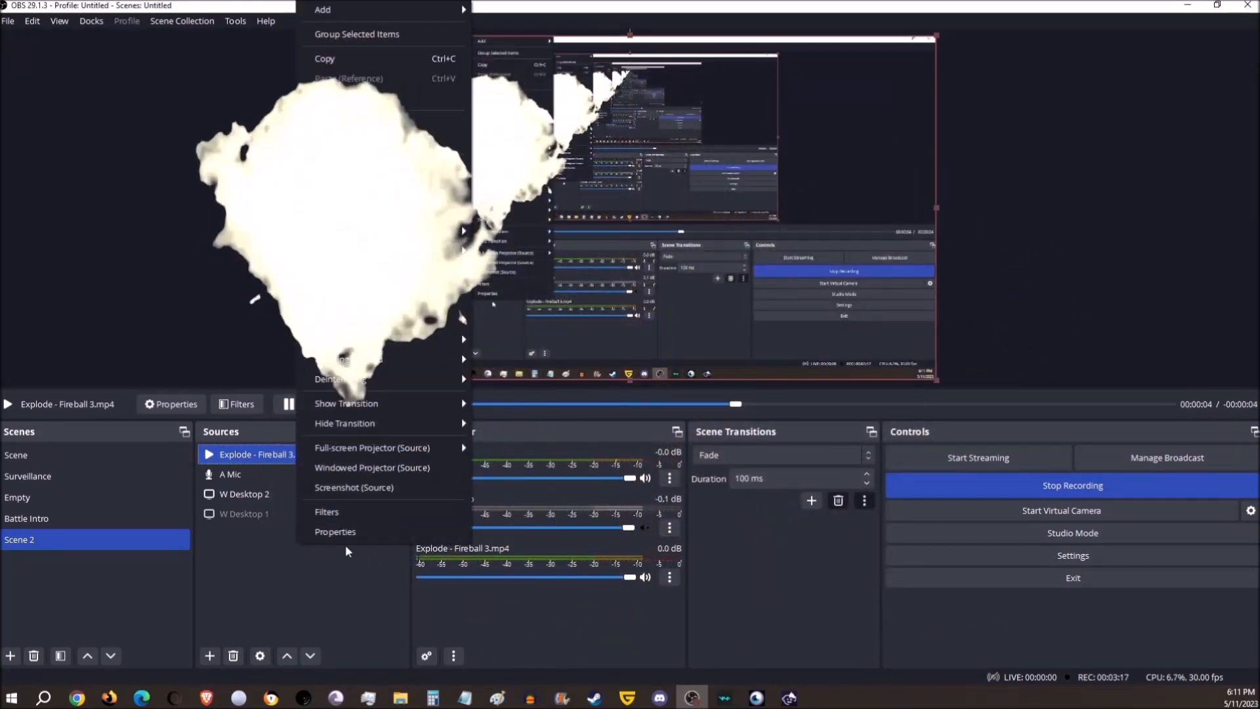
click(344, 511)
click(400, 385)
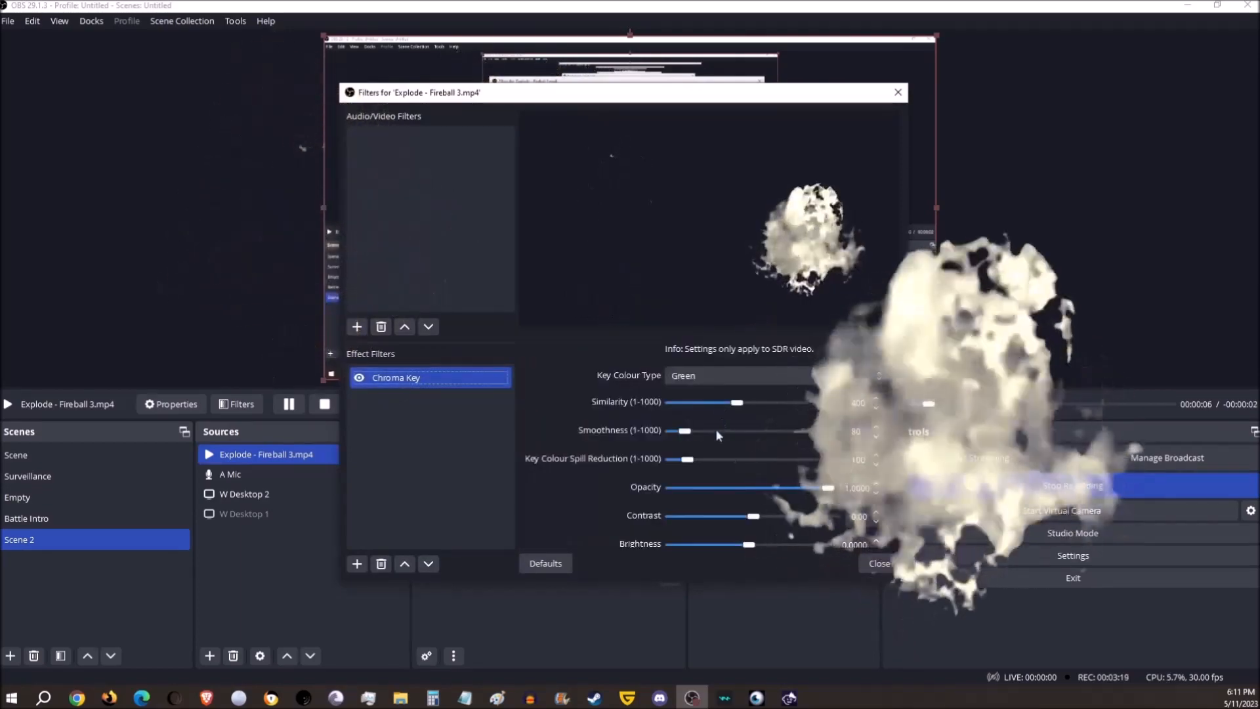
drag(737, 401, 723, 404)
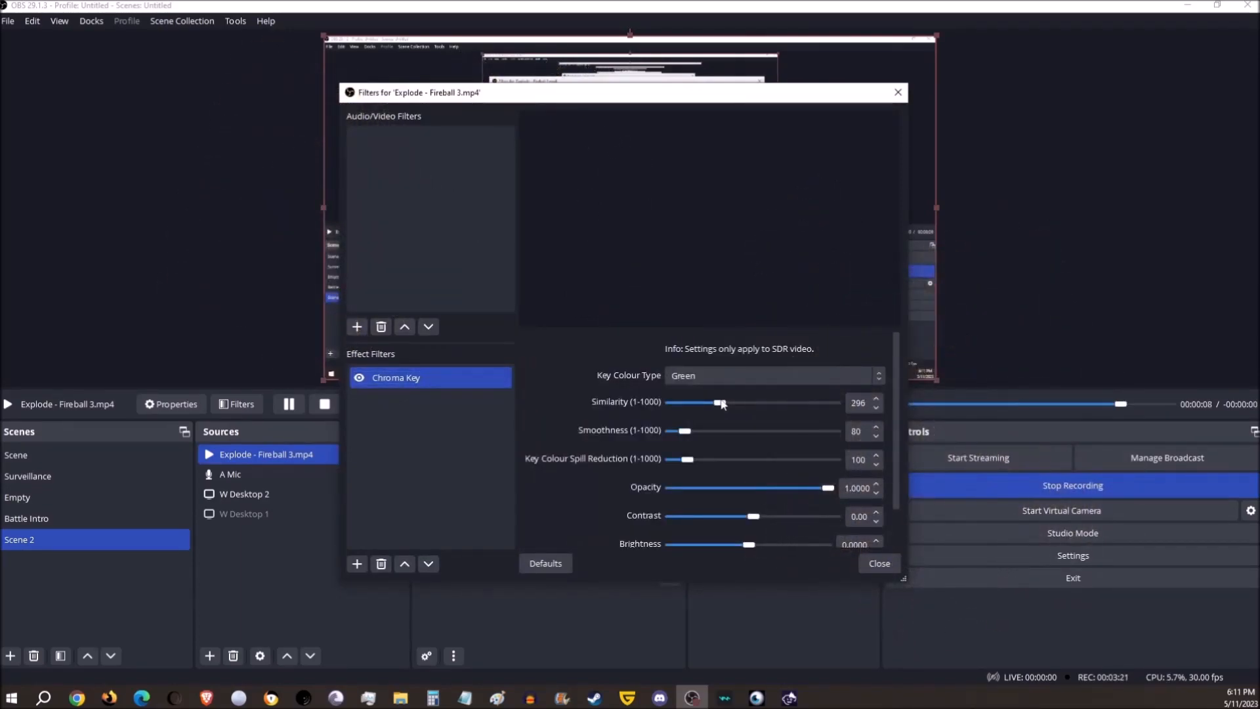
click(879, 564)
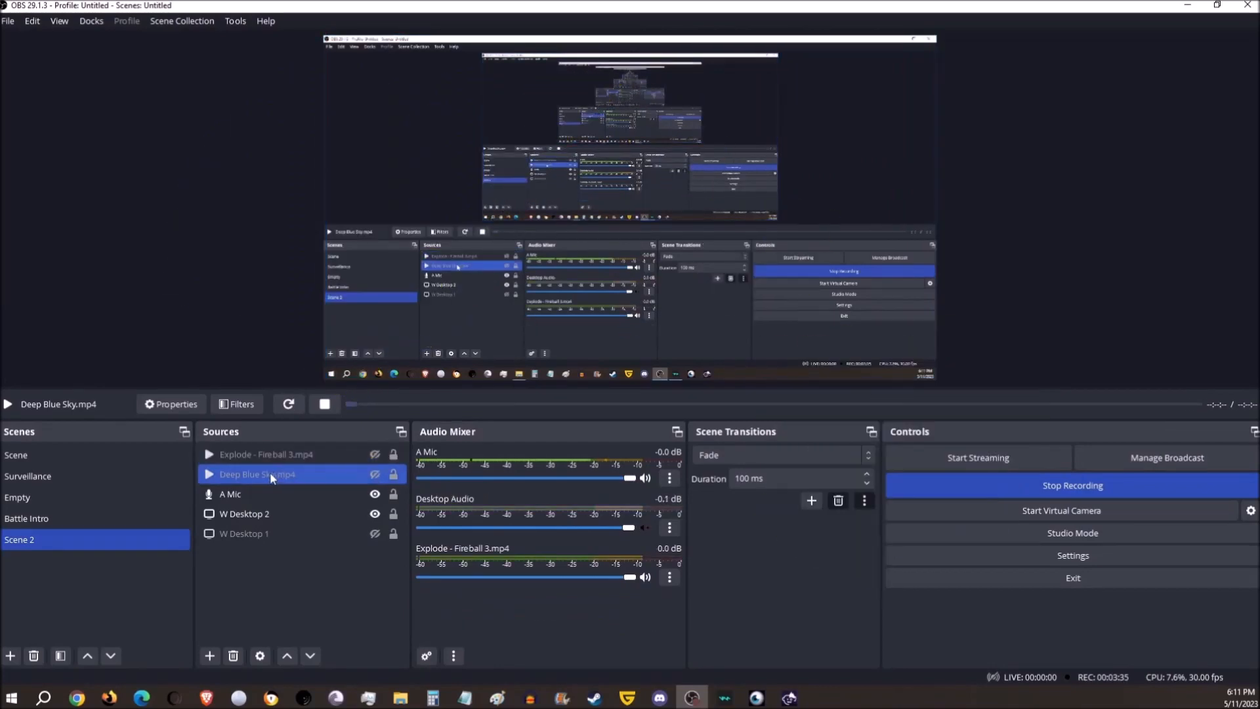
Move the Deep Blue Sky.mp4 source above Explode - Fireball 3.mp4 and back below it in the source order.
drag(270, 471, 269, 450)
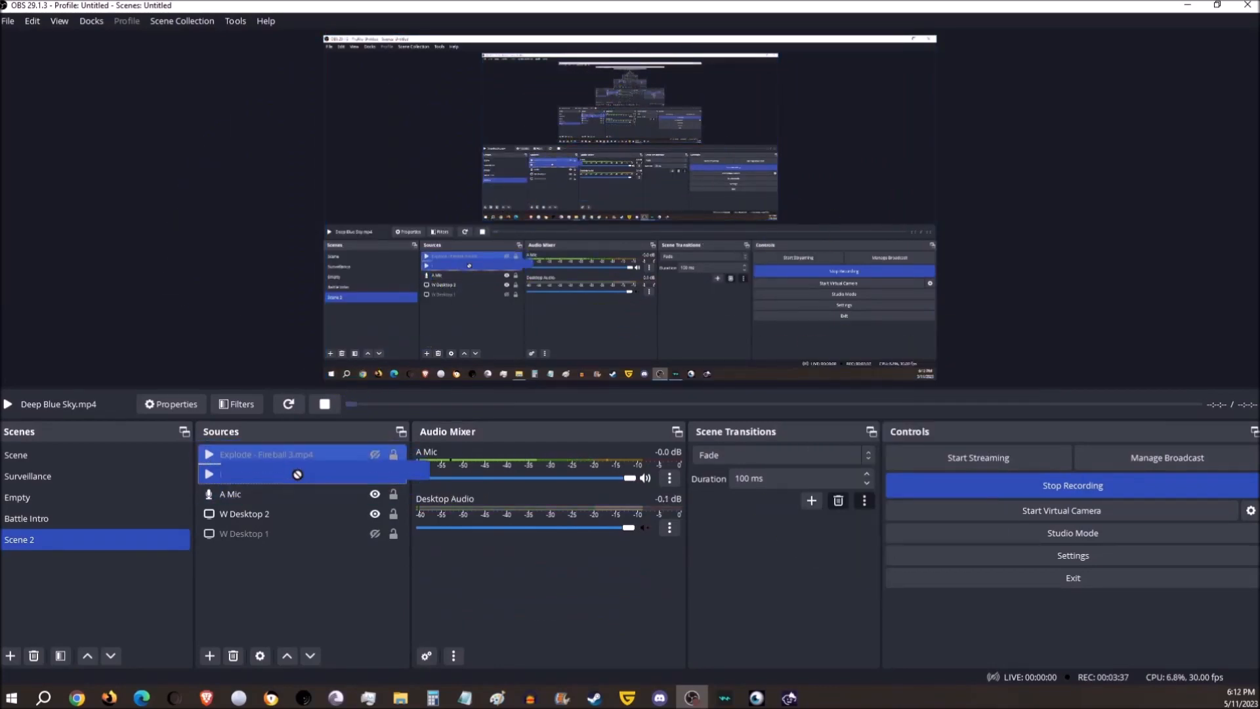
drag(287, 447, 288, 447)
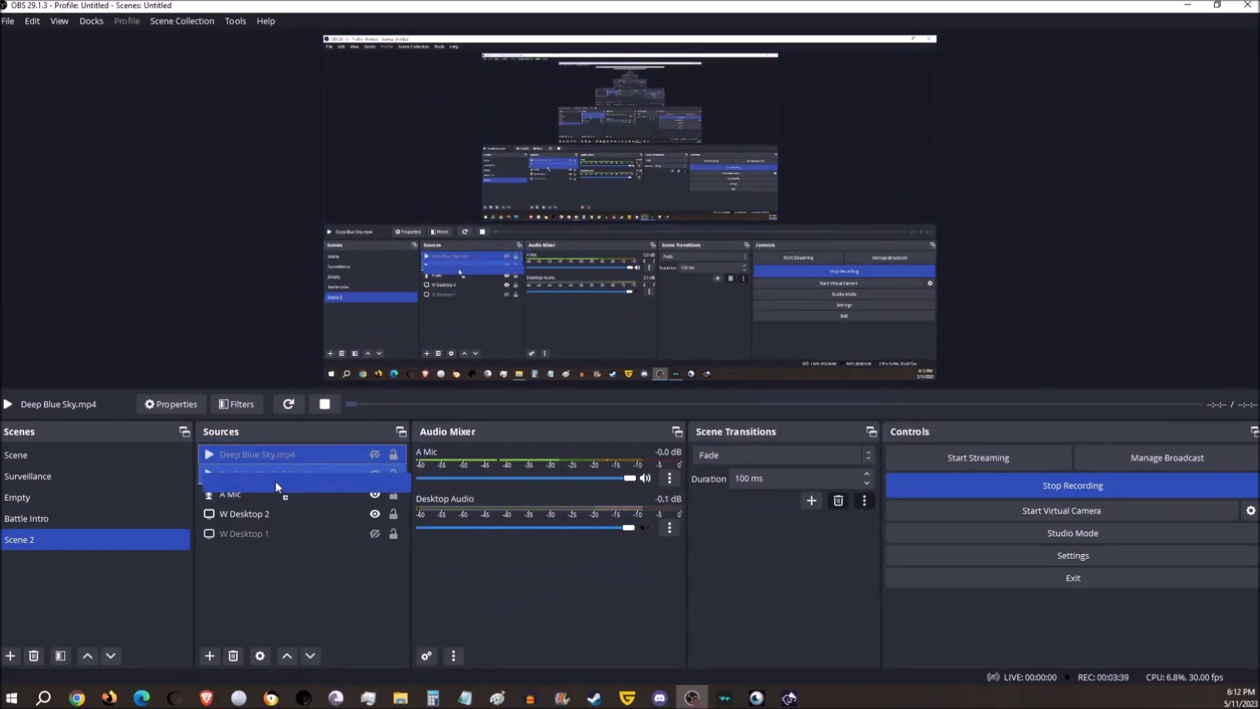
click(257, 474)
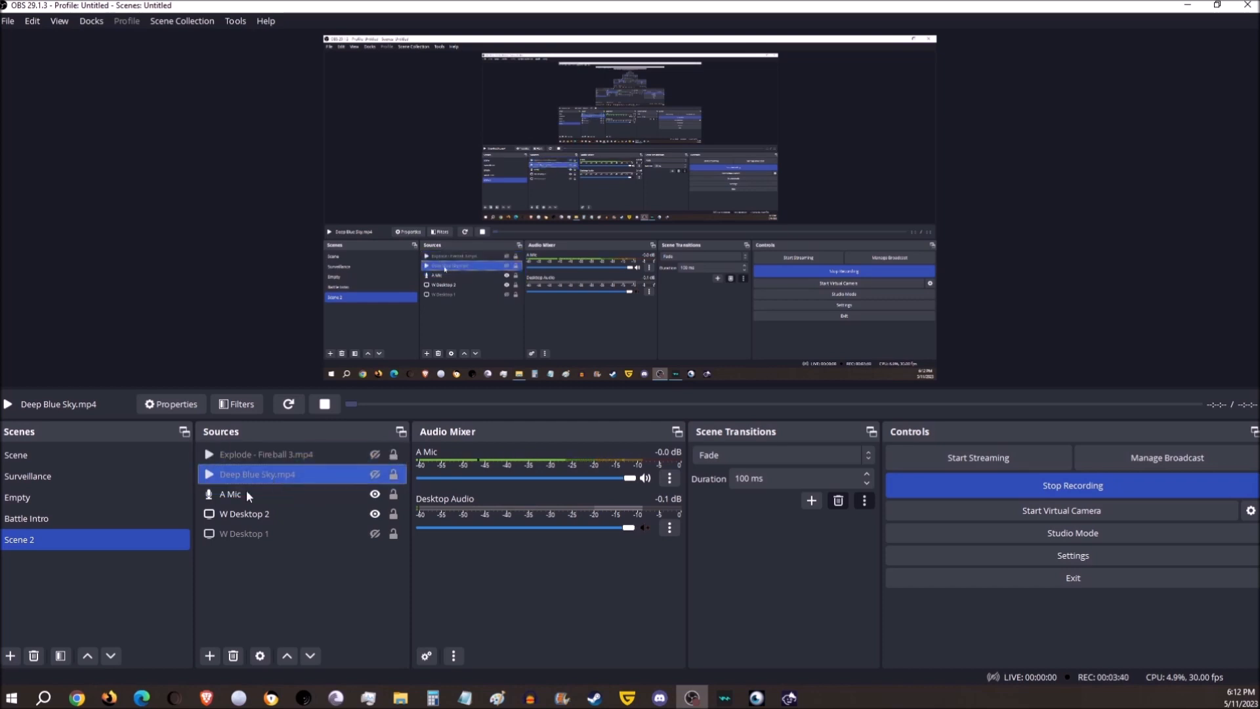
ctrl+click(267, 460)
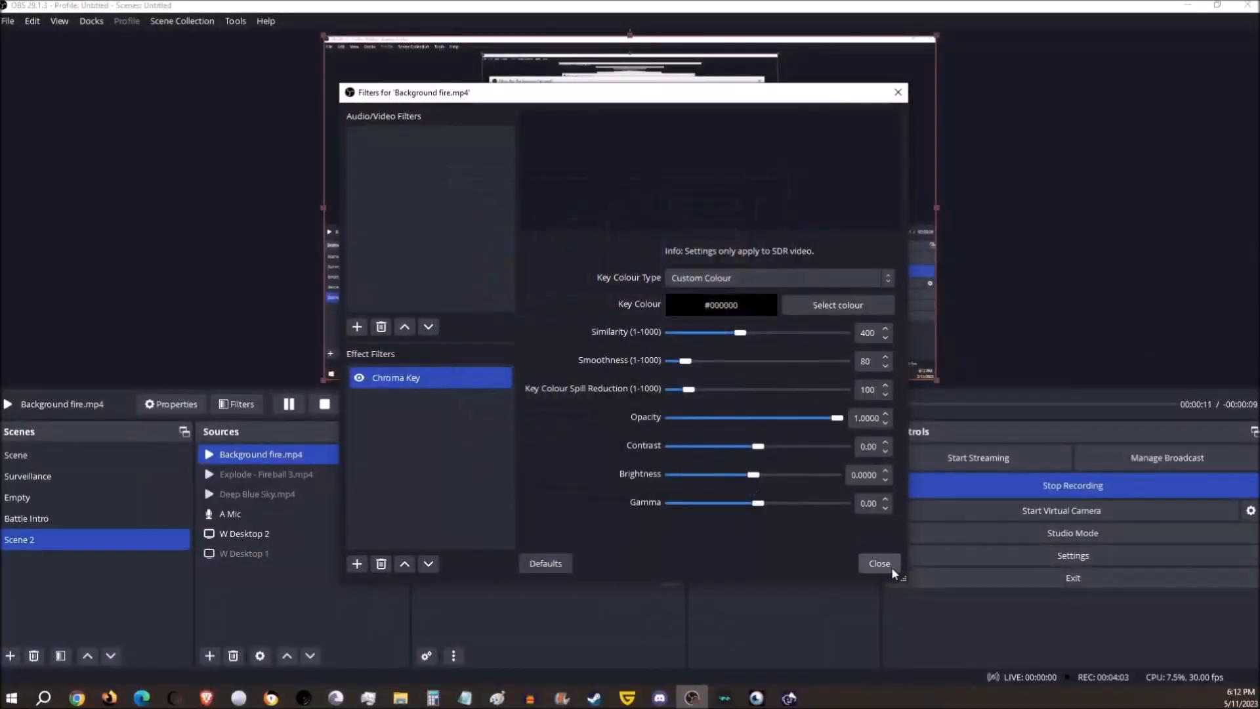
Confirm the properties of Background fire.mp4 to restart its playback and set its Chroma Key similarity to 126.
click(891, 570)
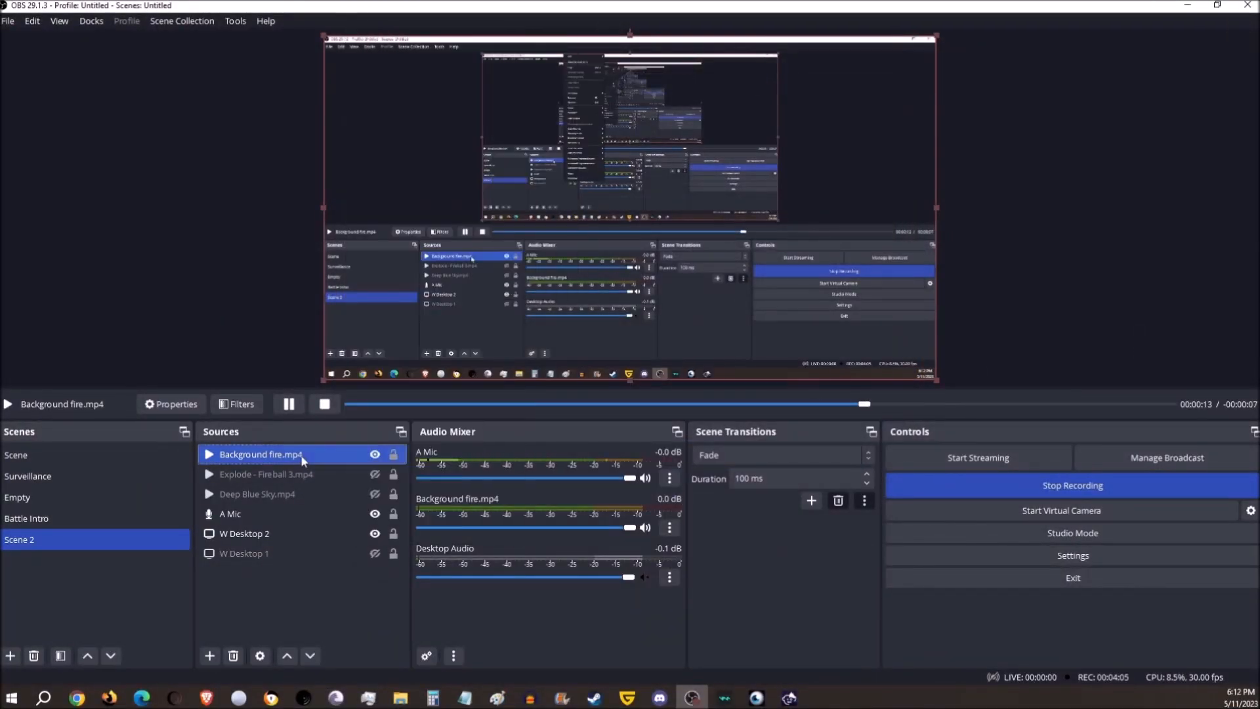
double_click(321, 452)
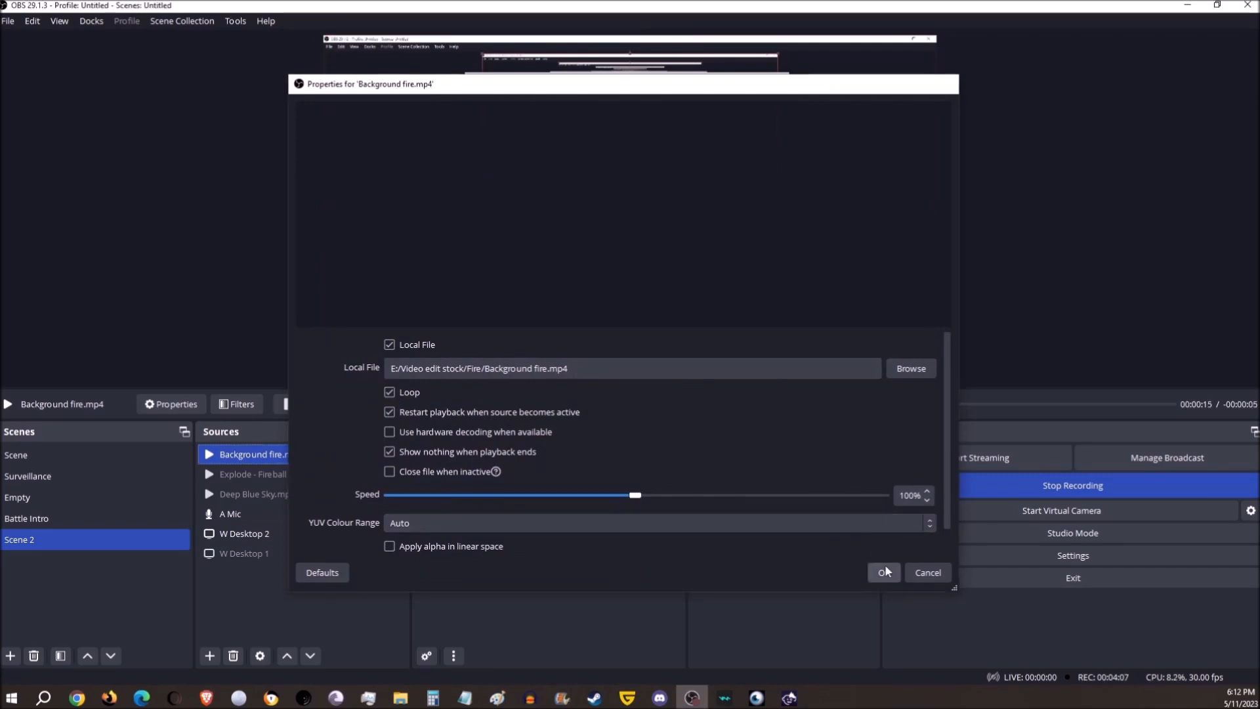
click(884, 571)
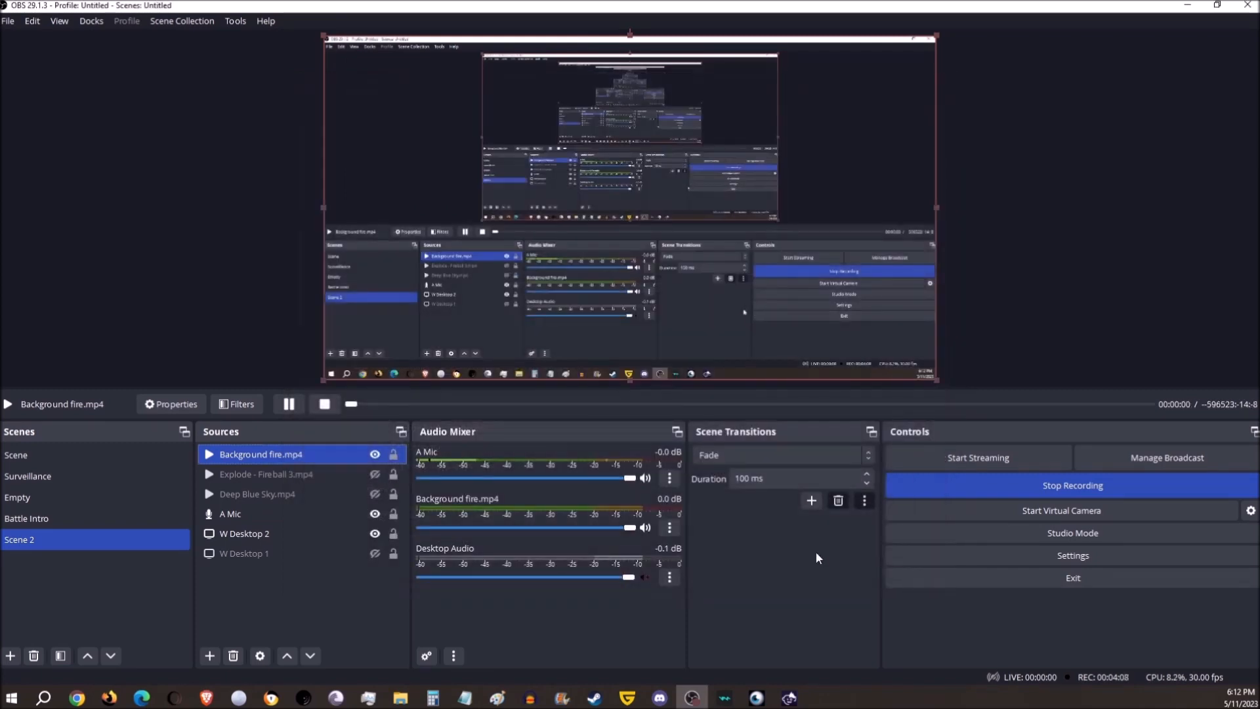
right_click(339, 461)
click(402, 511)
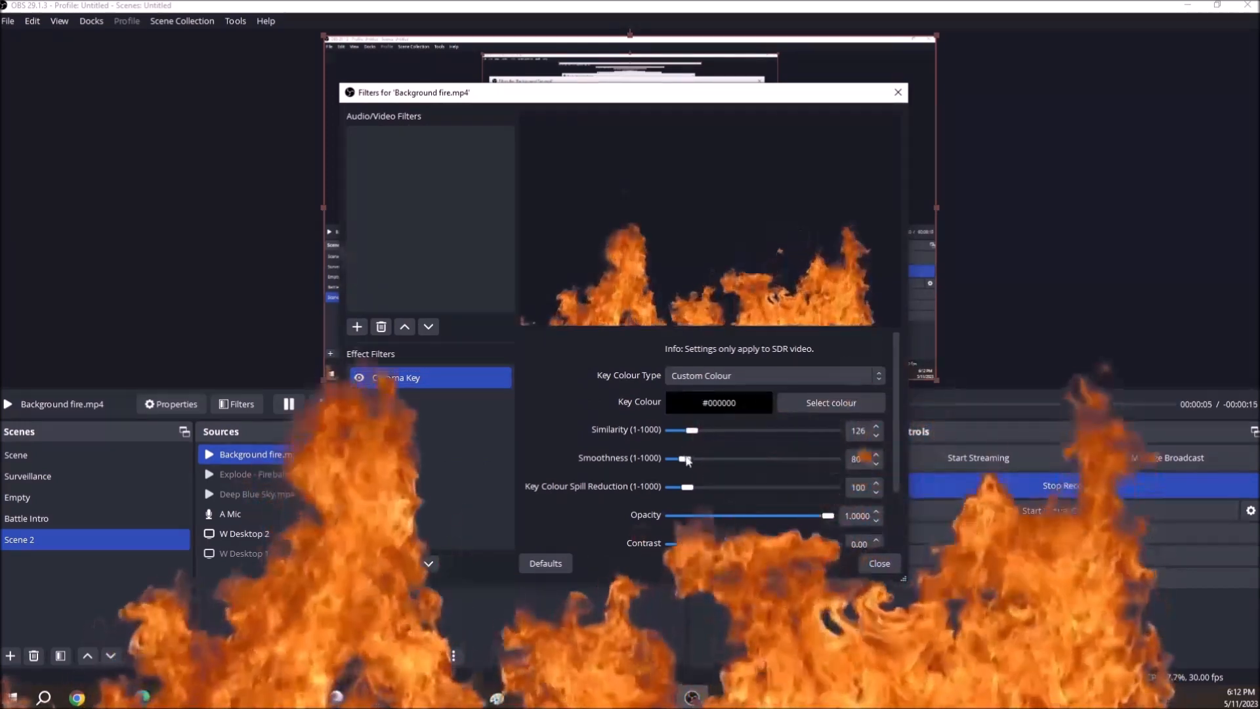
click(879, 563)
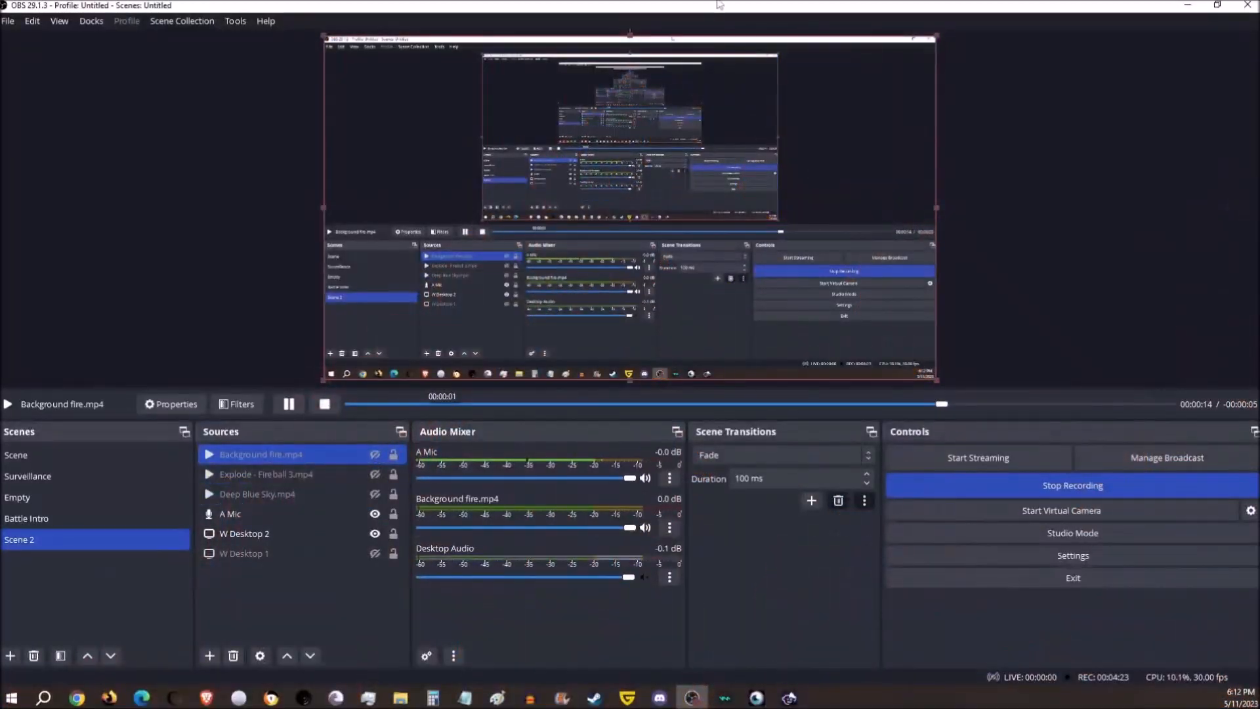
Add the Dollar.mp4 video to Scene 2 and apply a Chroma Key effect filter with the Green key colour type.
drag(720, 5, 450, 56)
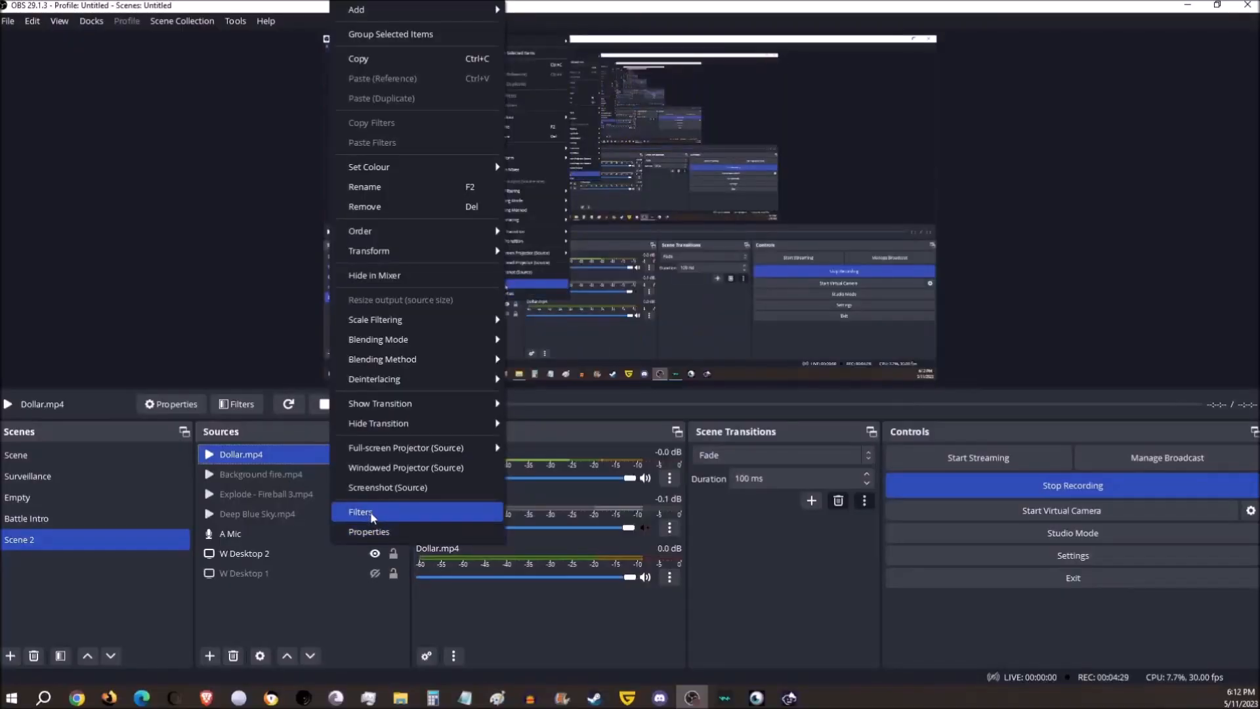
click(372, 515)
right_click(401, 430)
mouse_move(438, 436)
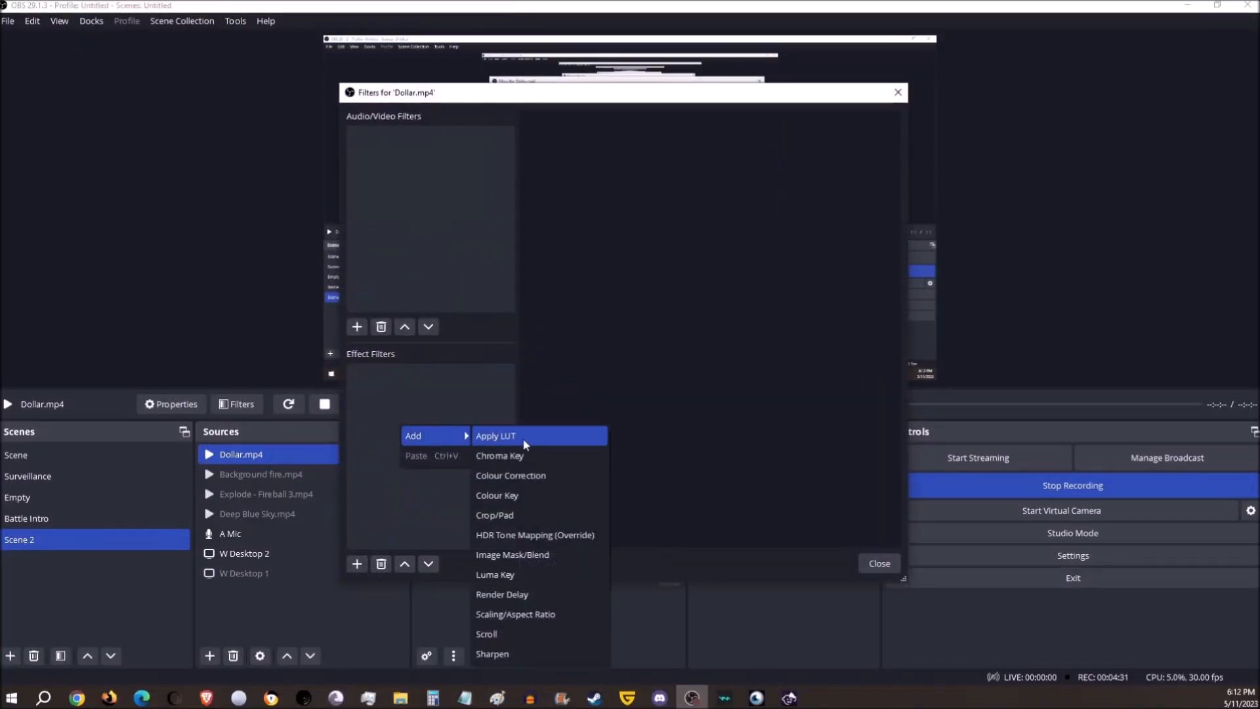
click(524, 462)
click(591, 359)
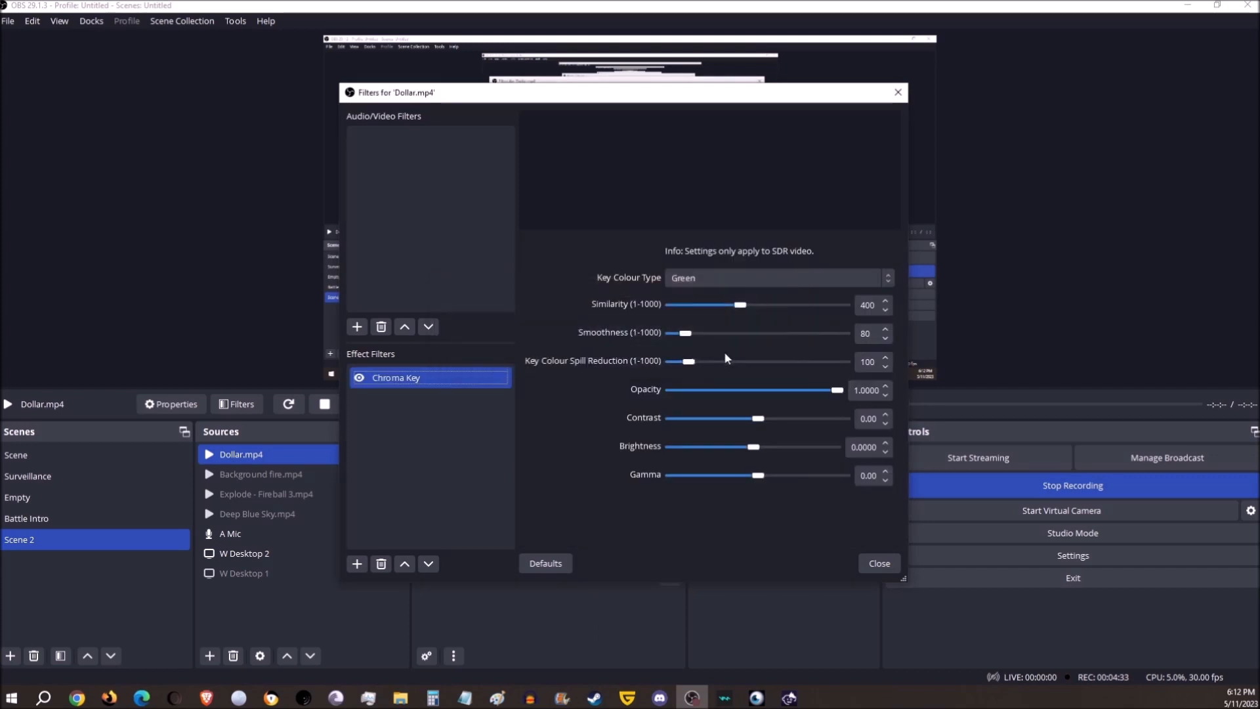
click(880, 564)
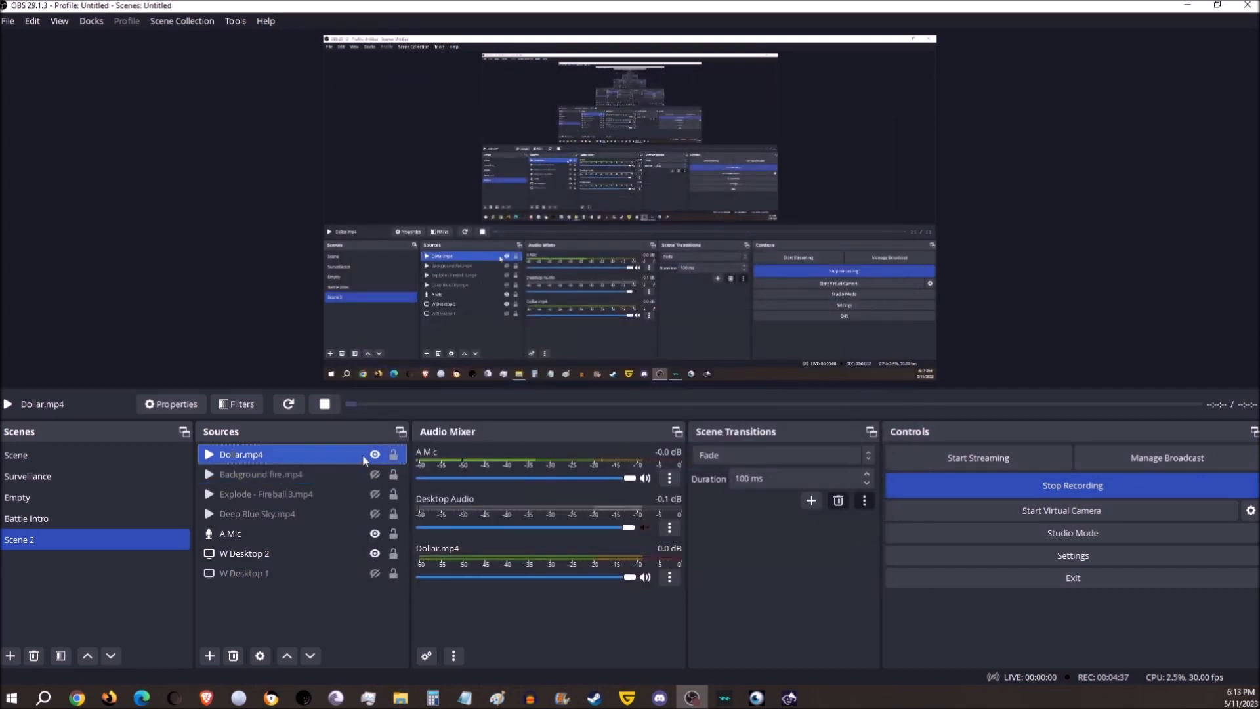
Confirm the properties of Dollar.mp4 to start its playback and deselect the source.
double_click(315, 454)
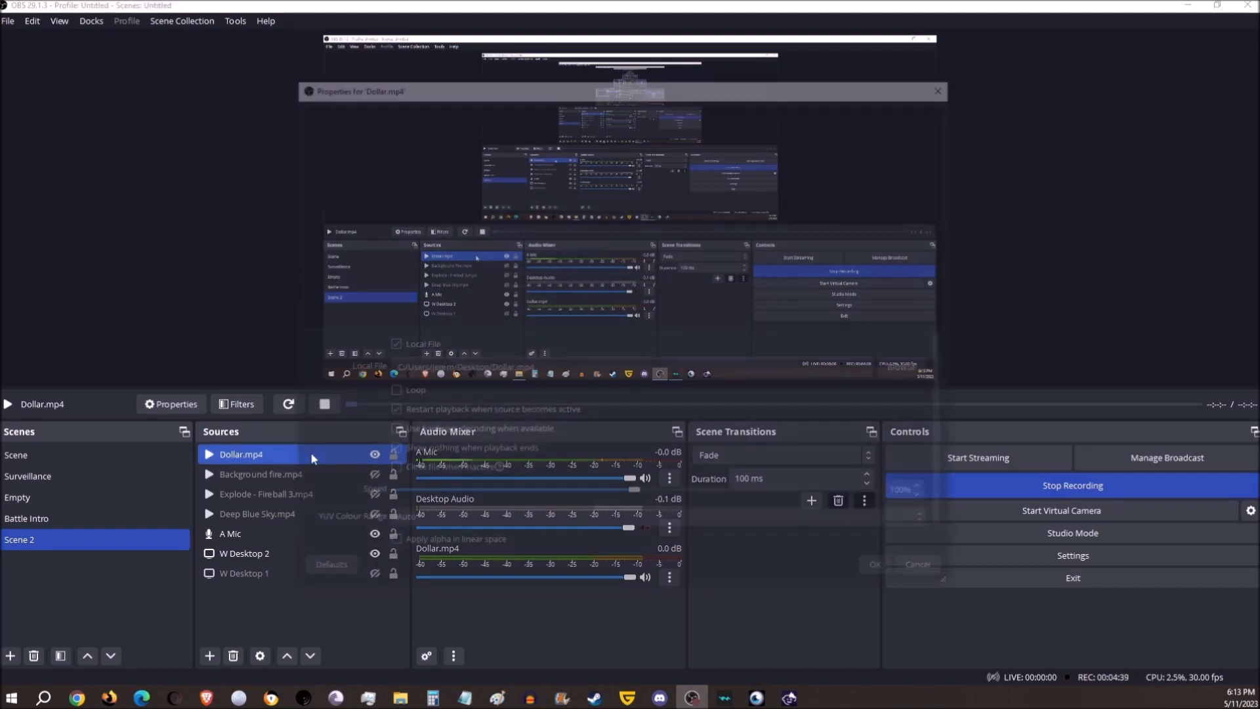
click(884, 573)
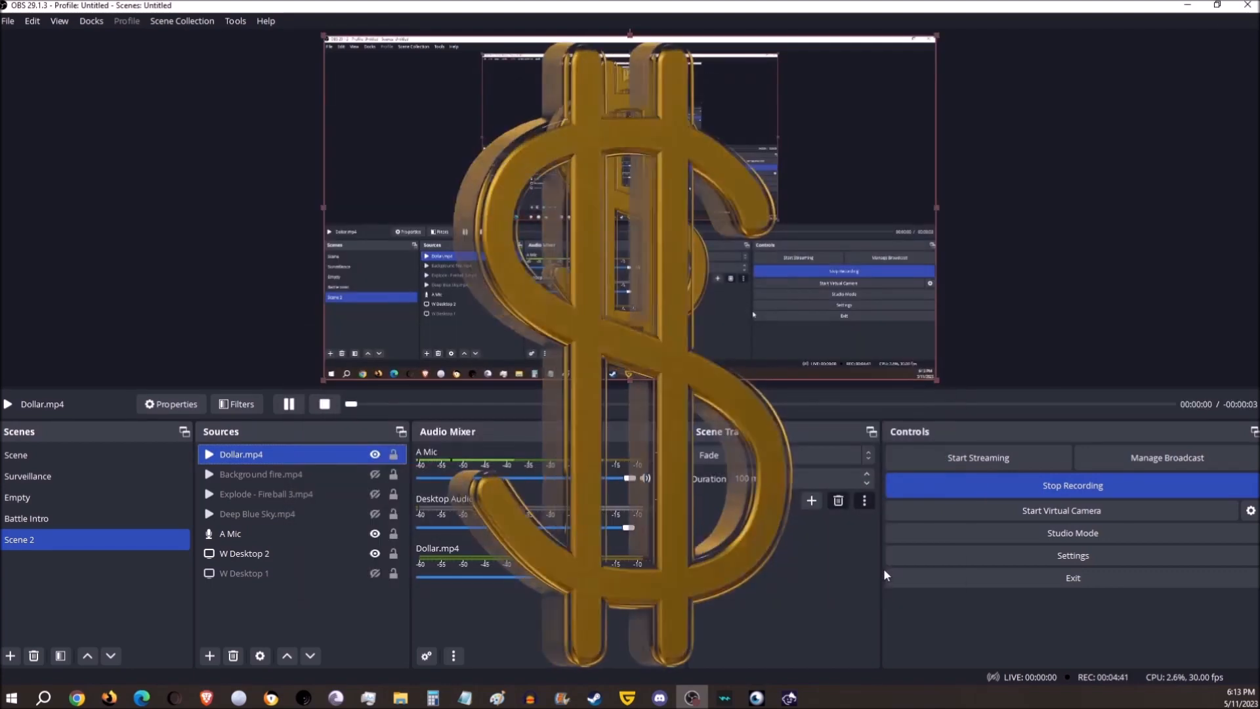
click(241, 312)
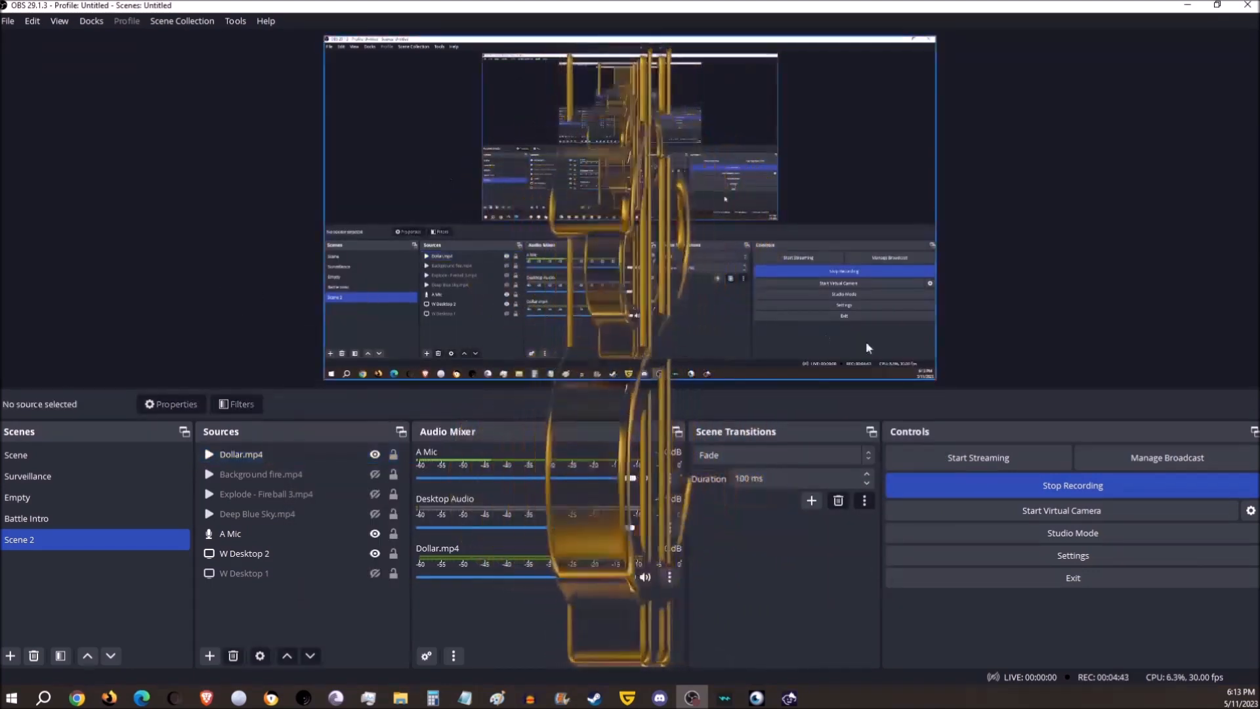
Hide the Deep Blue Sky.mp4 source and apply a Chroma Key filter with the Blue key colour type to Flower field.jpg.
click(351, 476)
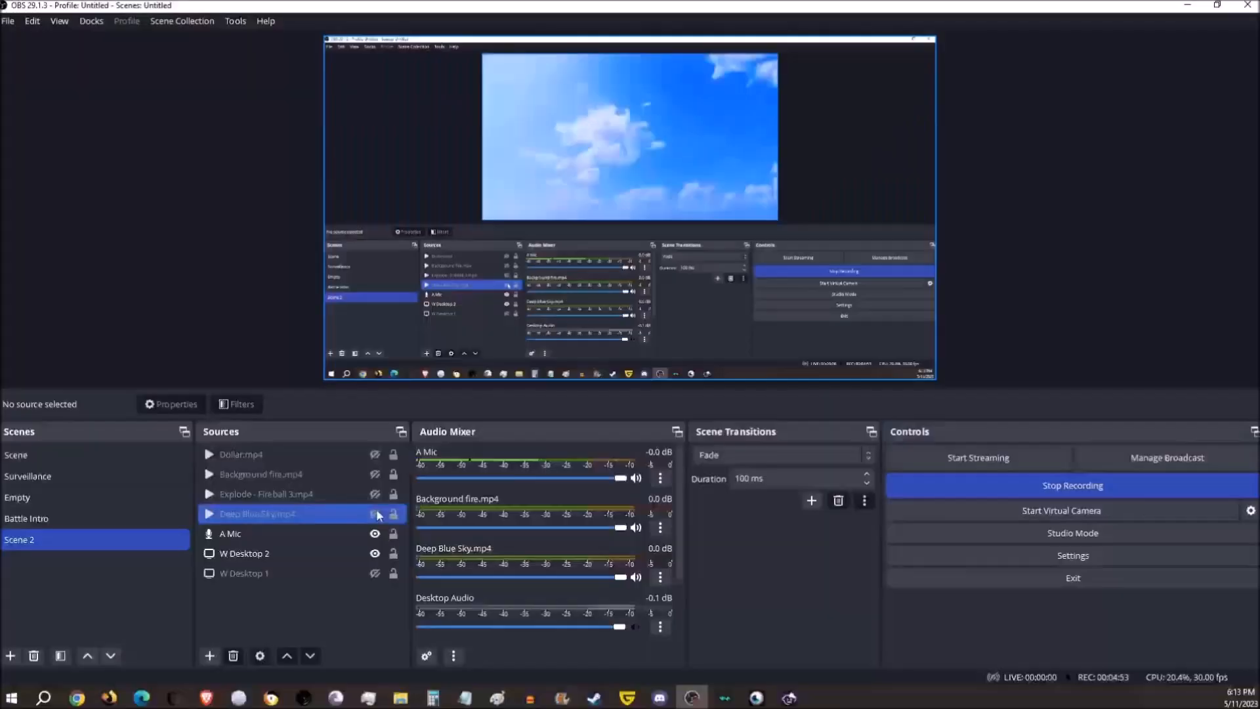
click(374, 513)
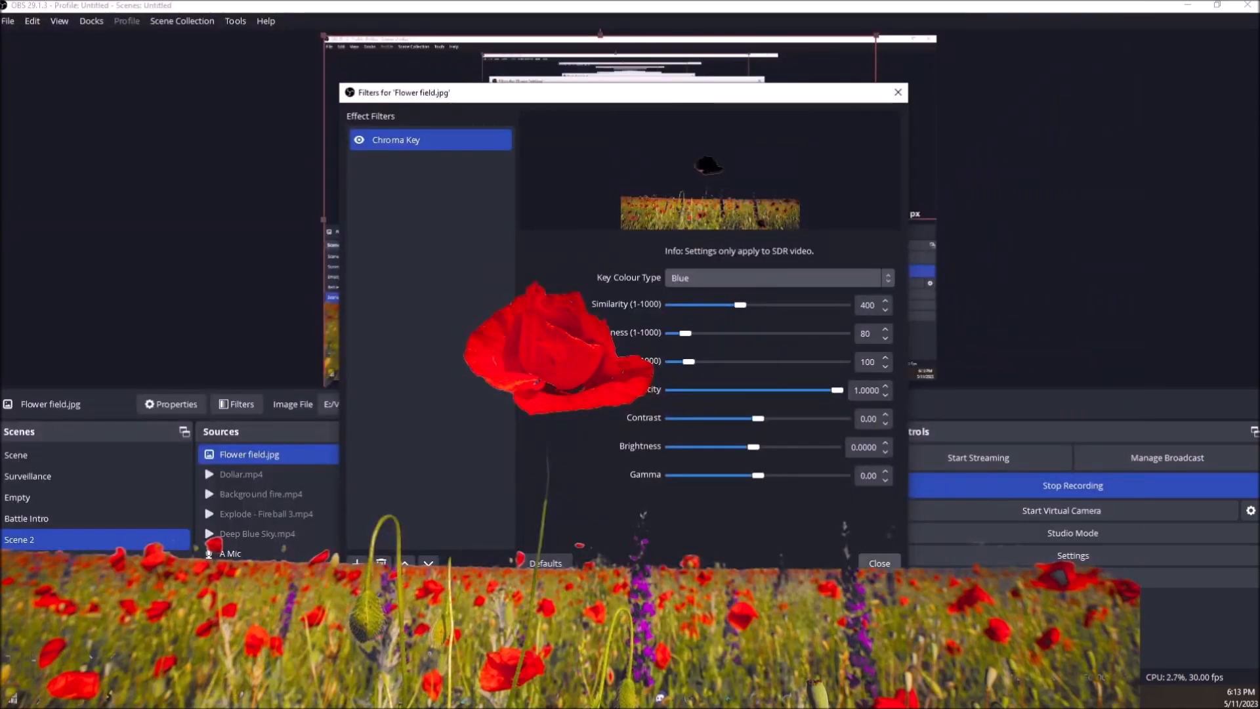
click(875, 559)
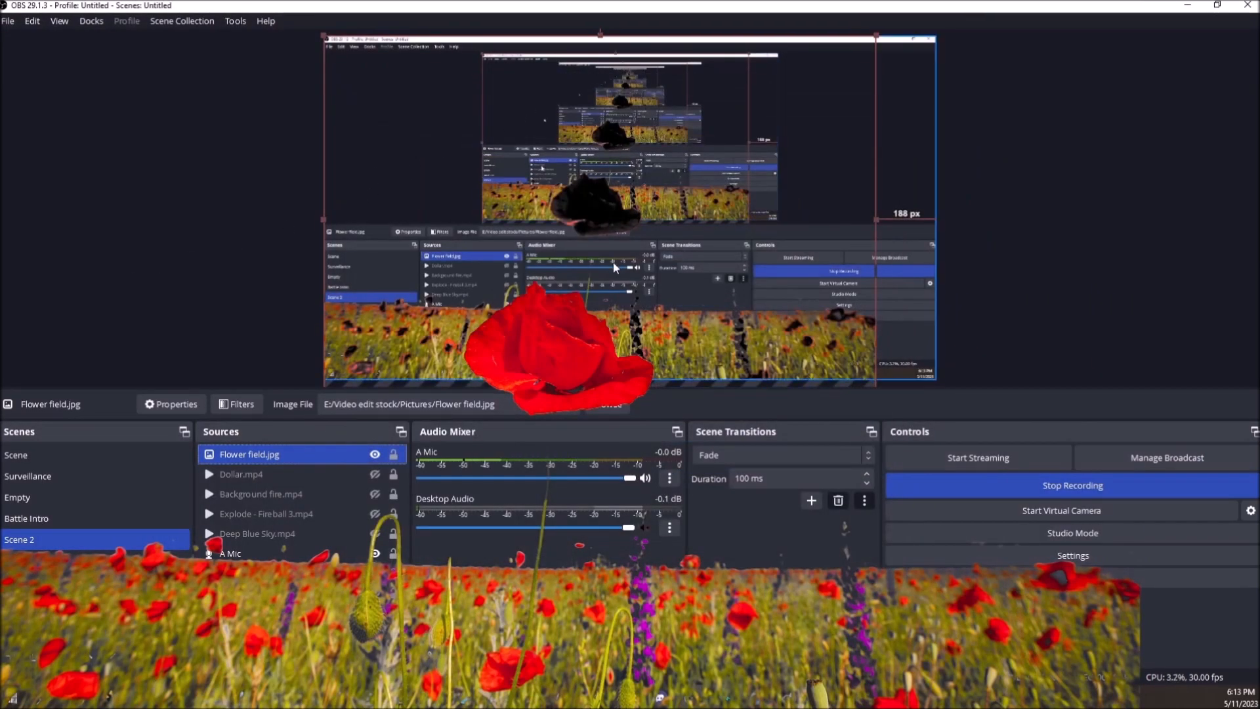
Show the Background fire.mp4 source to preview it over the desktop capture, and hide it again.
click(375, 494)
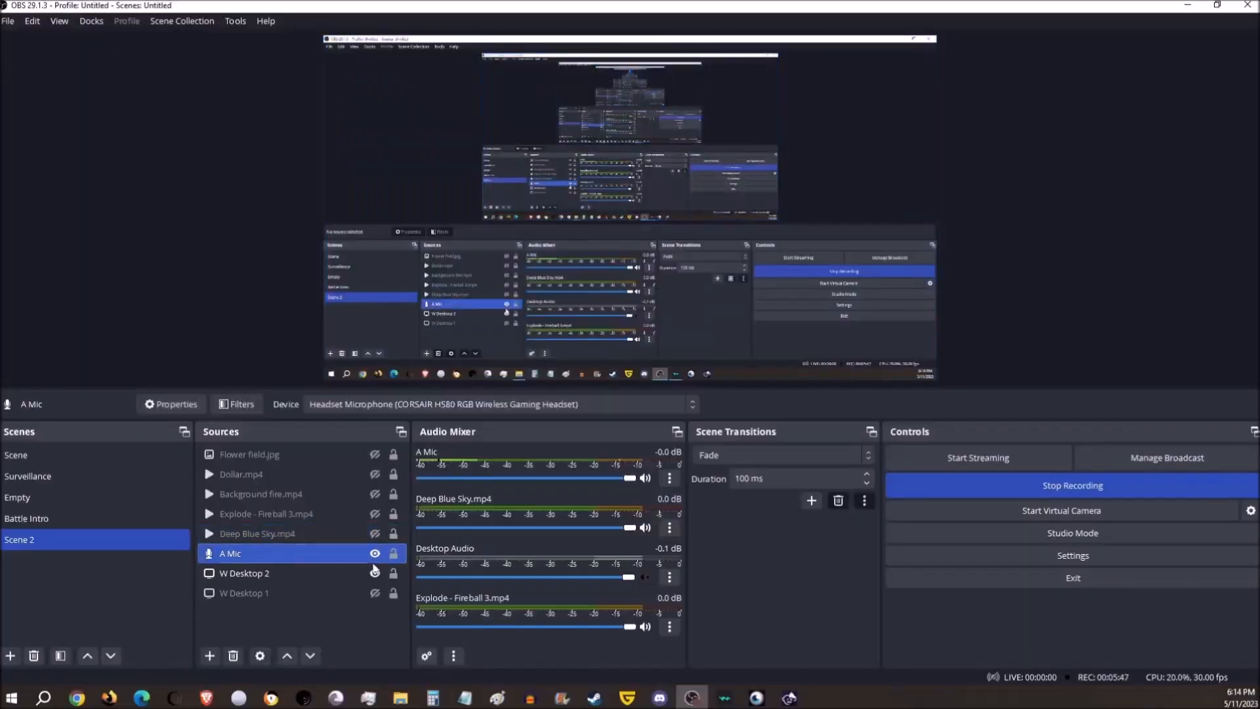
click(374, 494)
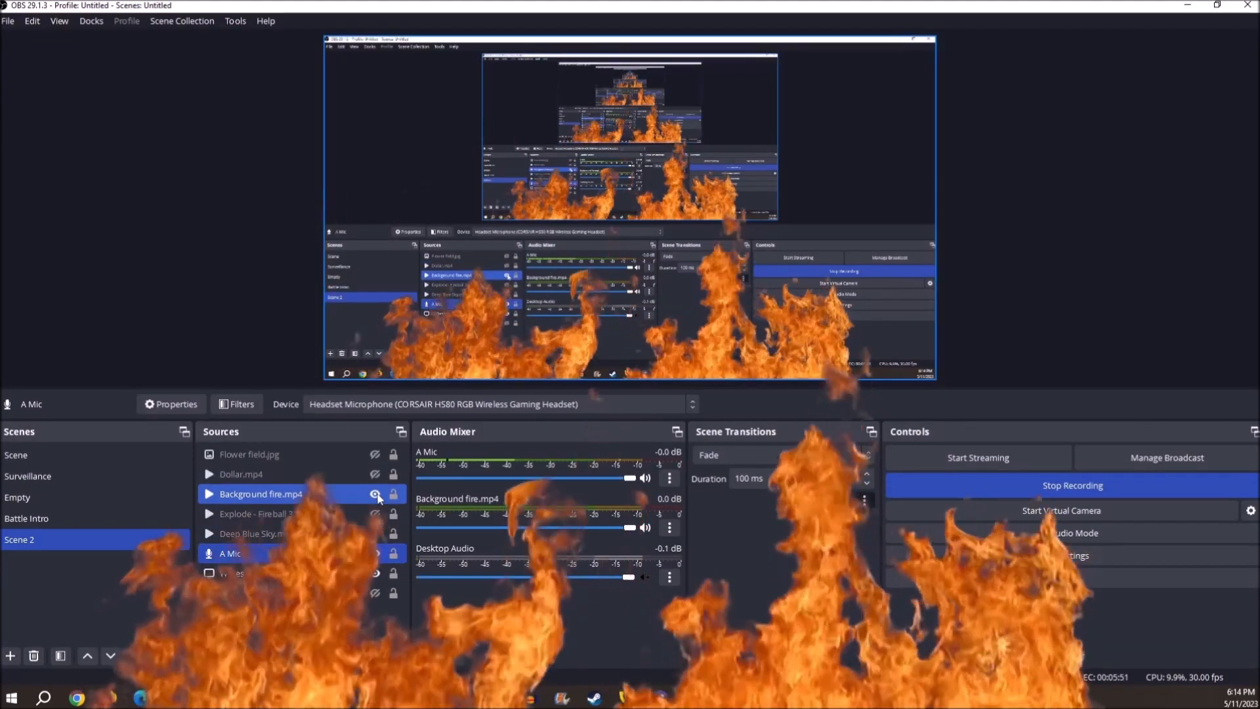
click(374, 494)
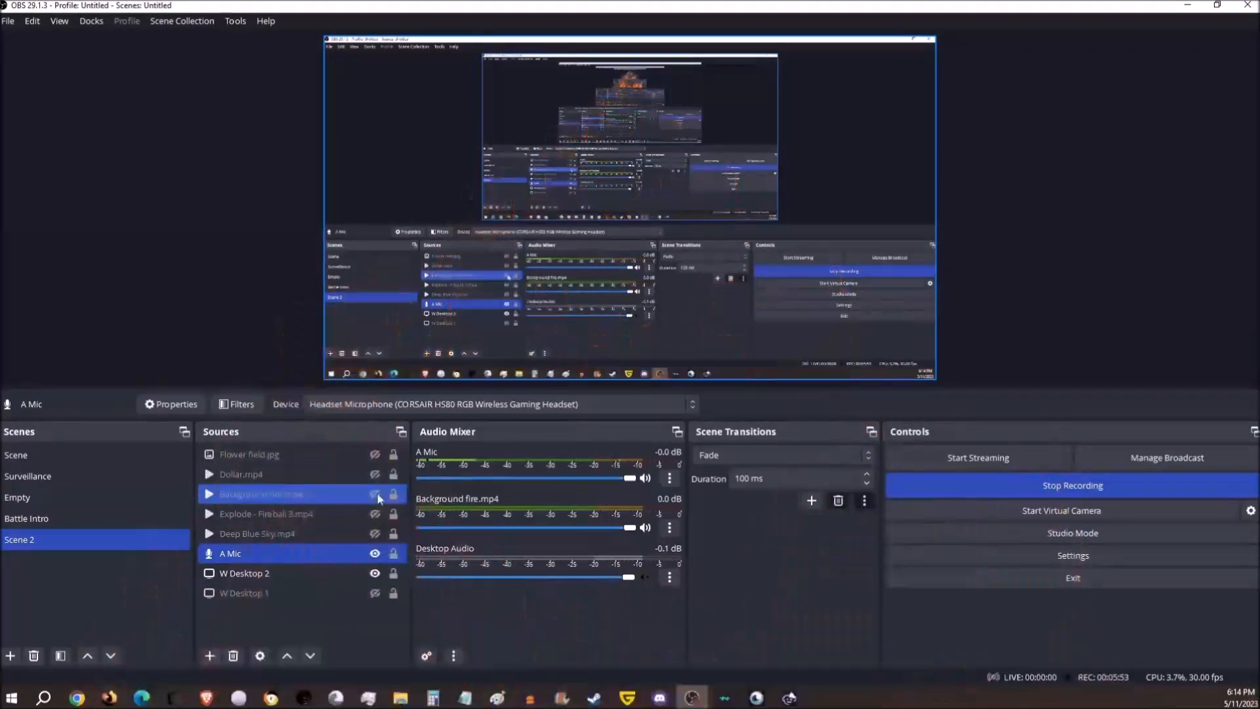